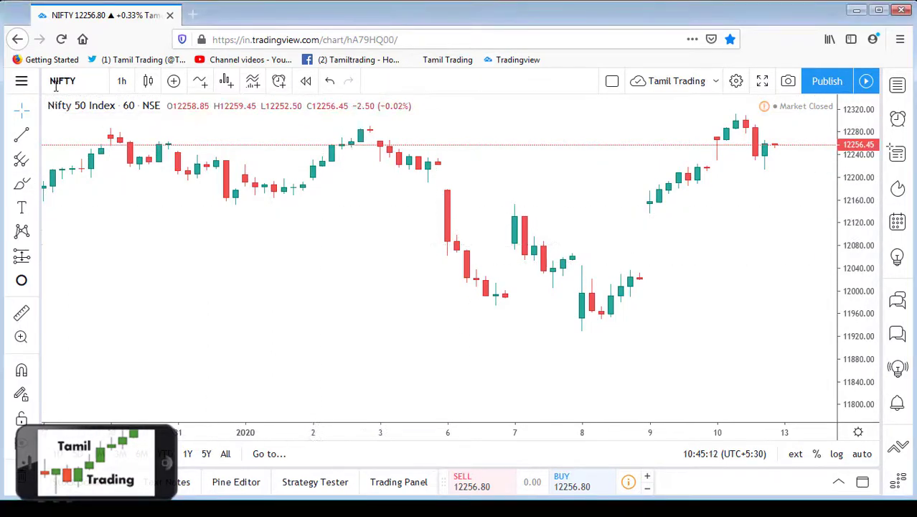
# Switch the 1-hour chart from Nifty 50 to BANKNIFTY using the watchlist
pyautogui.scroll(-3, 416, 278)
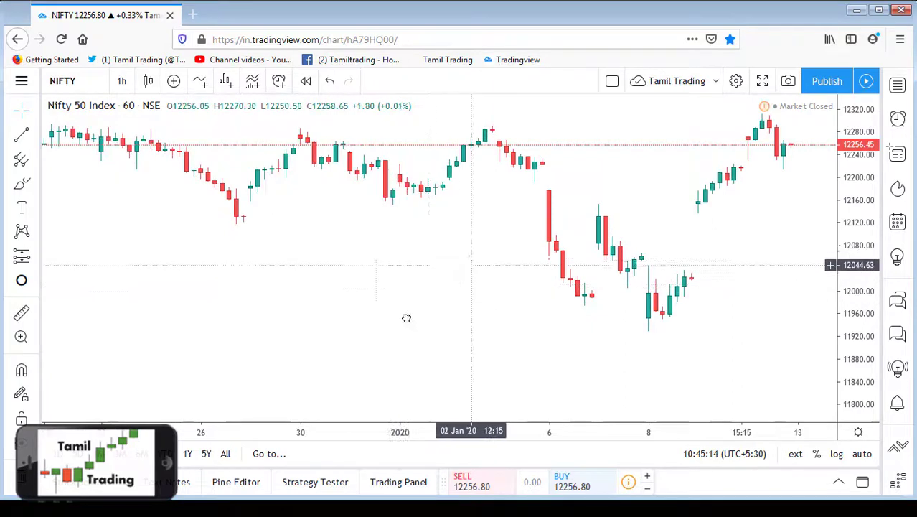
pyautogui.scroll(2, 388, 307)
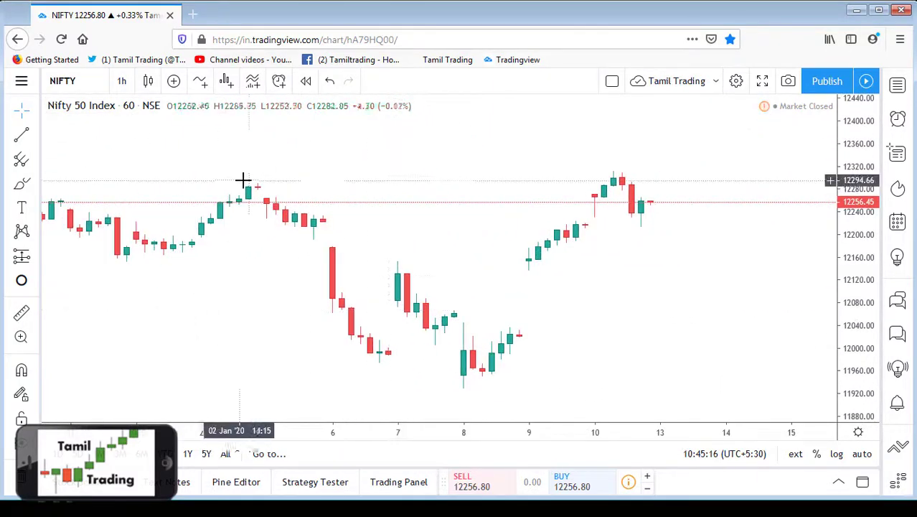
pyautogui.scroll(-2, 405, 232)
pyautogui.moveTo(406, 291); pyautogui.dragTo(399, 264)
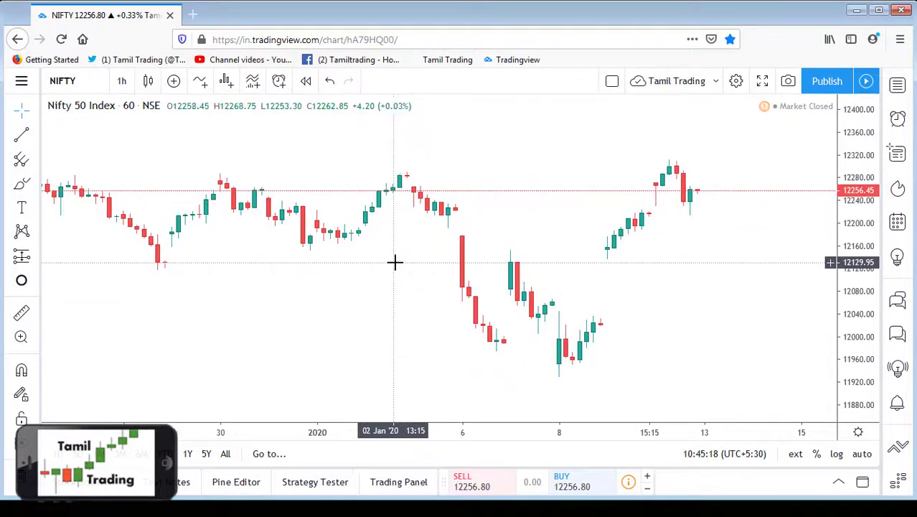
pyautogui.scroll(2, 396, 269)
pyautogui.scroll(-3, 506, 242)
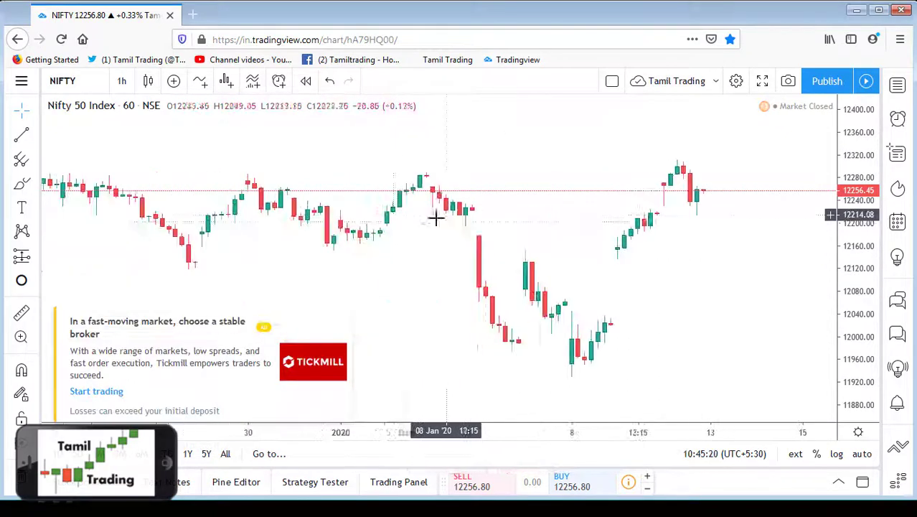
pyautogui.scroll(2, 546, 197)
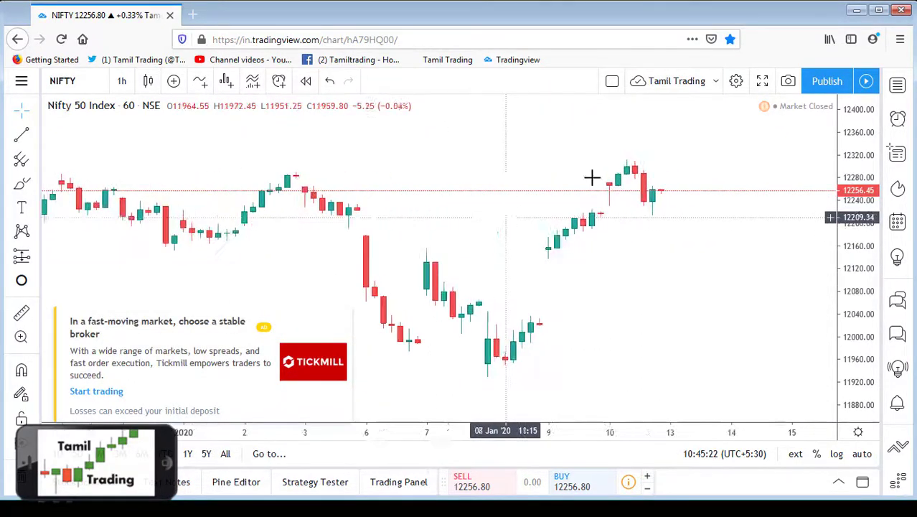
pyautogui.click(898, 86)
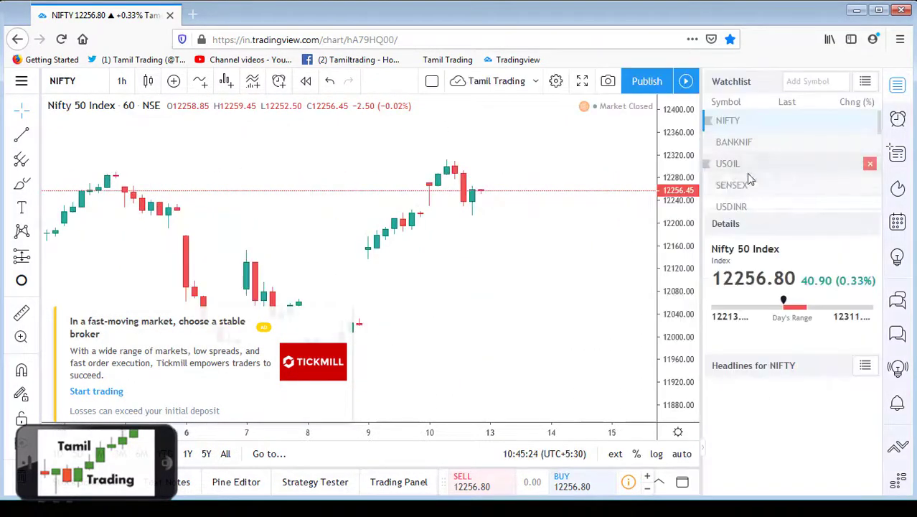
pyautogui.click(726, 143)
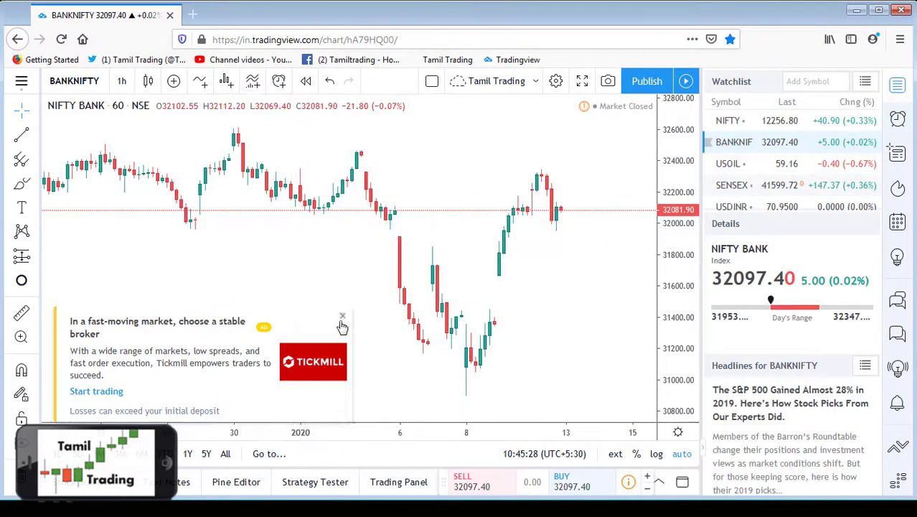
# Dismiss the Tickmill broker advert and hide the watchlist so the chart fills the width
pyautogui.click(343, 320)
pyautogui.click(897, 84)
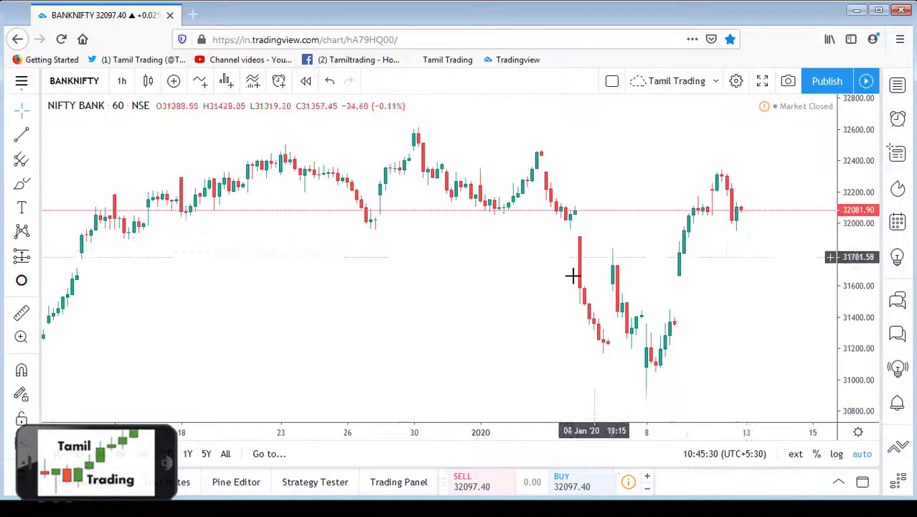
pyautogui.scroll(-3, 539, 314)
pyautogui.scroll(3, 518, 311)
pyautogui.scroll(-1, 462, 301)
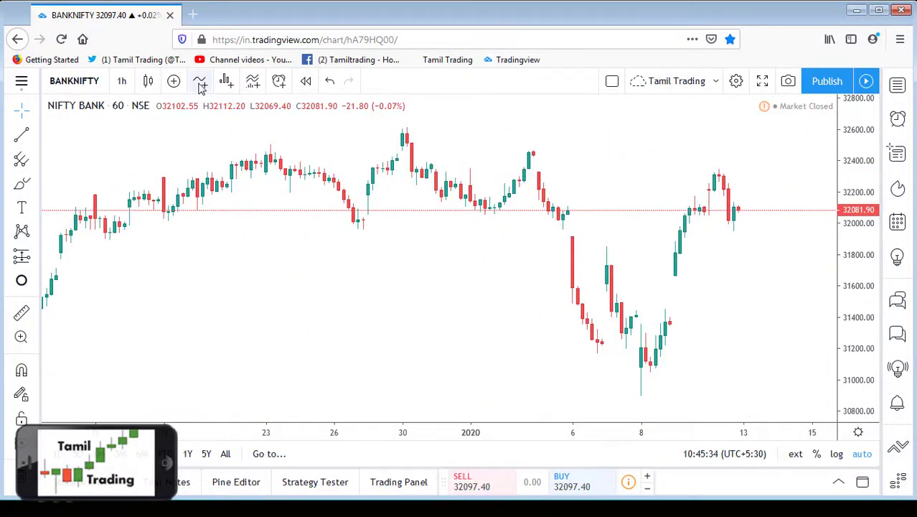
# Add the built-in Awesome Oscillator indicator and close the Indicators & Strategies dialog
pyautogui.click(200, 83)
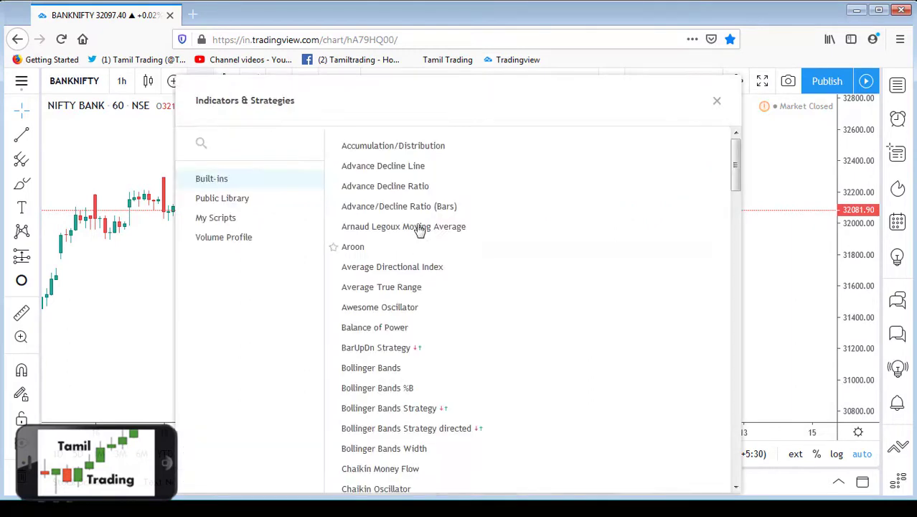
pyautogui.click(386, 312)
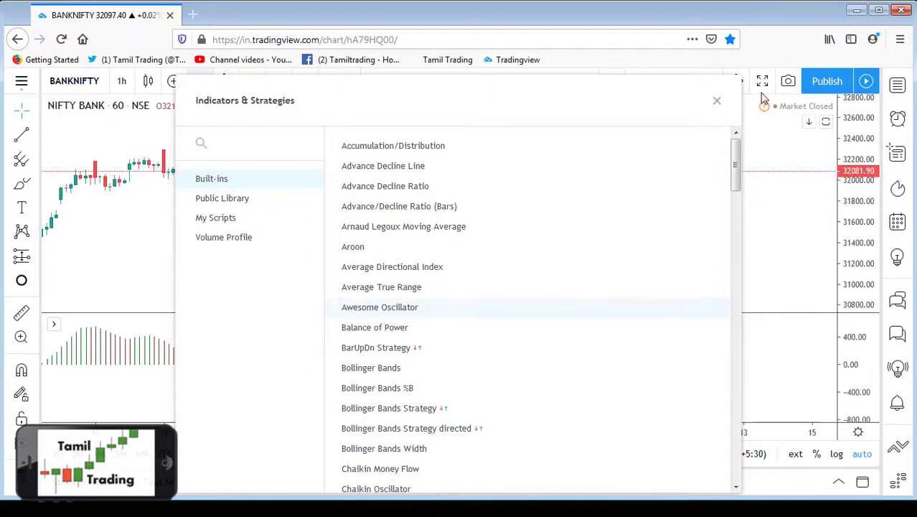
pyautogui.click(718, 102)
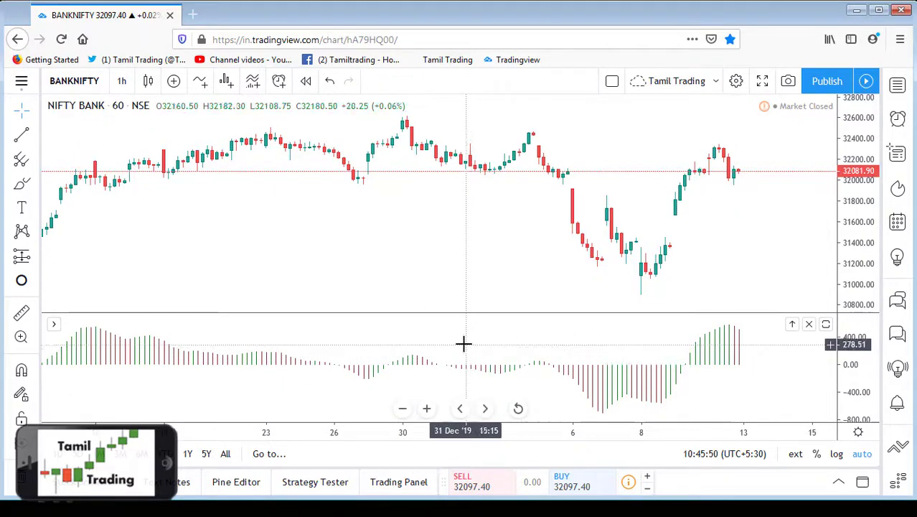
pyautogui.scroll(4, 549, 364)
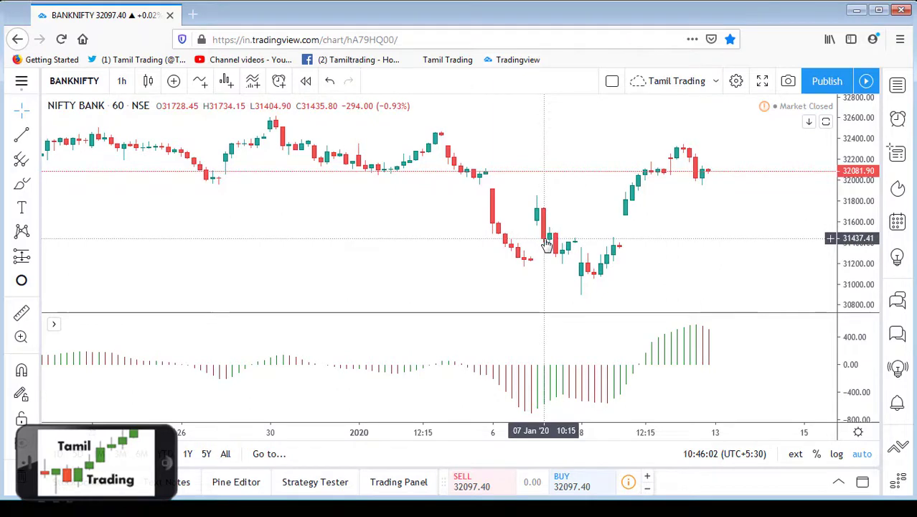
pyautogui.scroll(3, 538, 266)
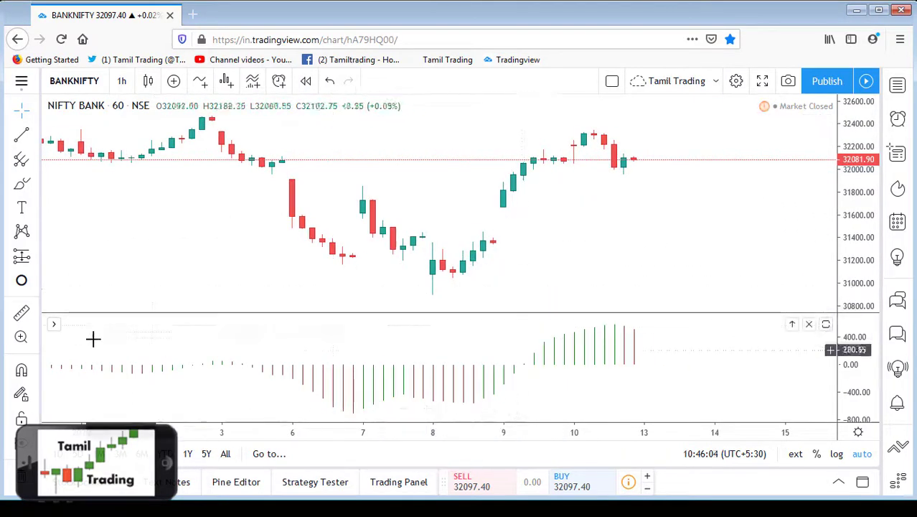
pyautogui.doubleClick(123, 369)
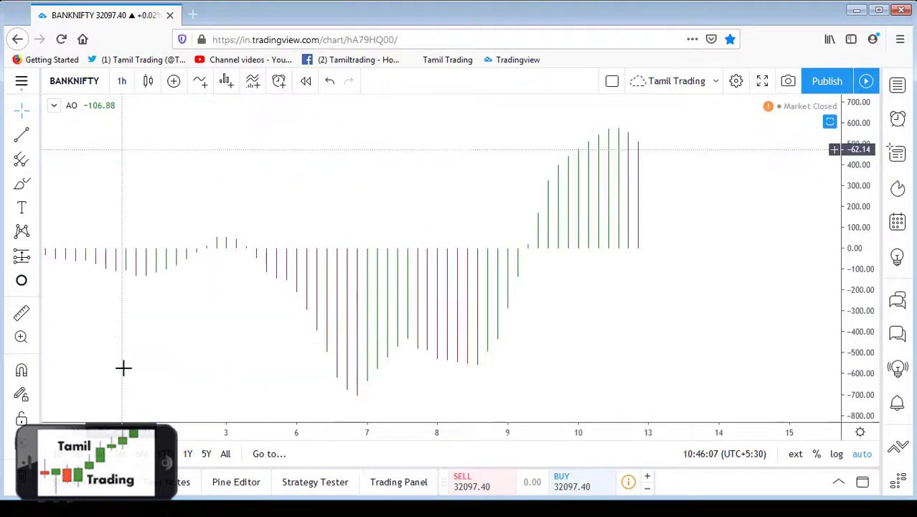
pyautogui.doubleClick(403, 264)
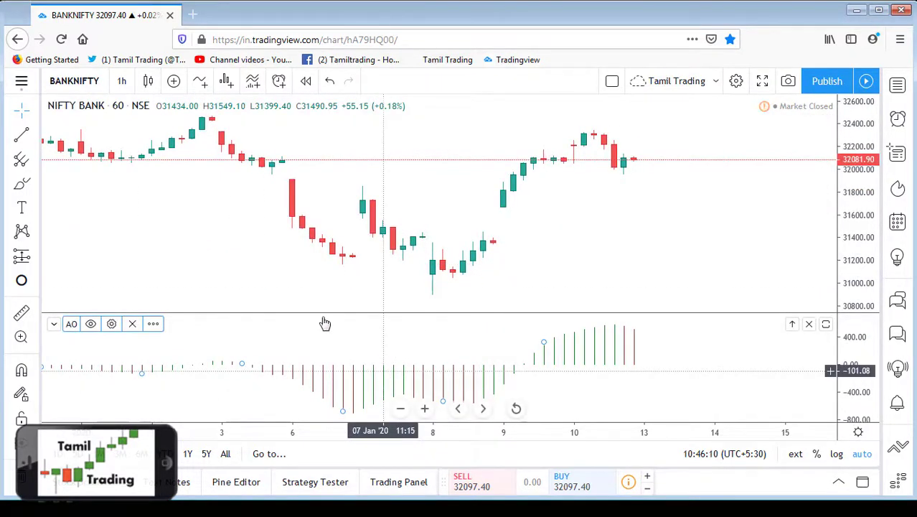
# Give AO growing bars dark green and falling bars dark red, with thicker lines
pyautogui.click(111, 324)
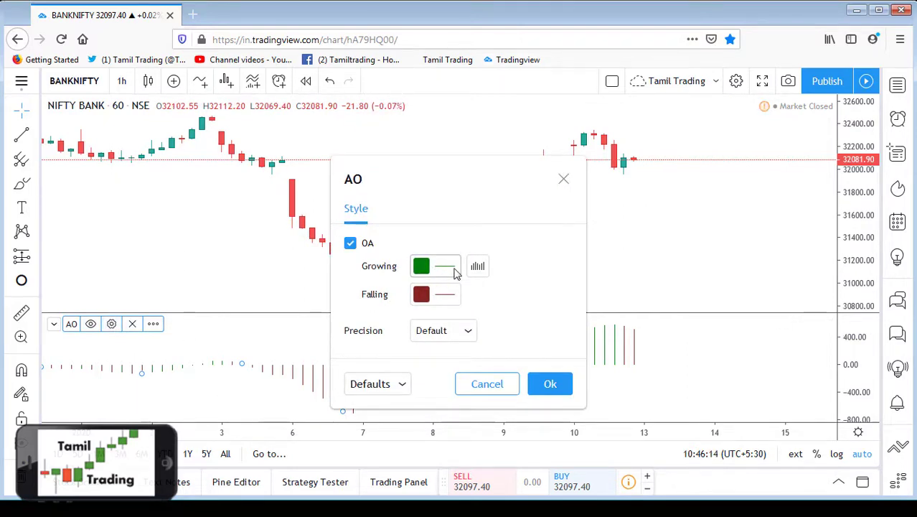
pyautogui.click(452, 269)
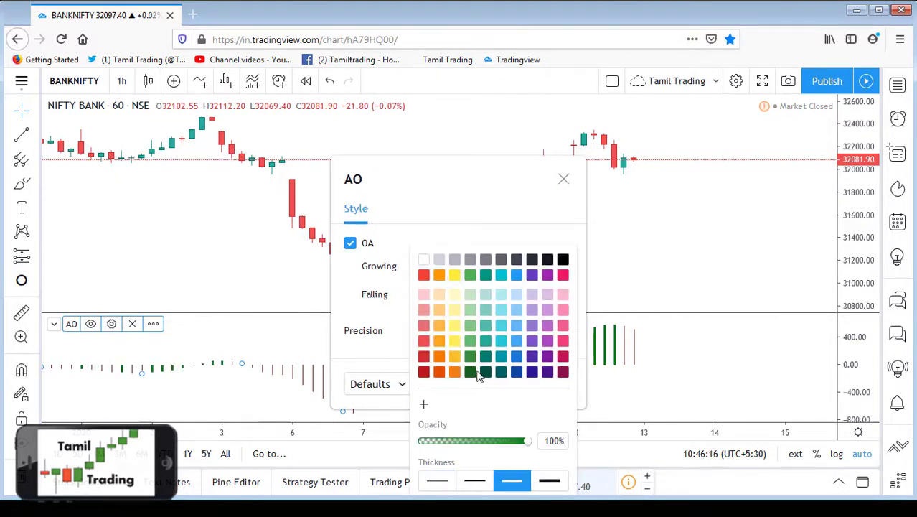
pyautogui.click(461, 244)
pyautogui.click(446, 297)
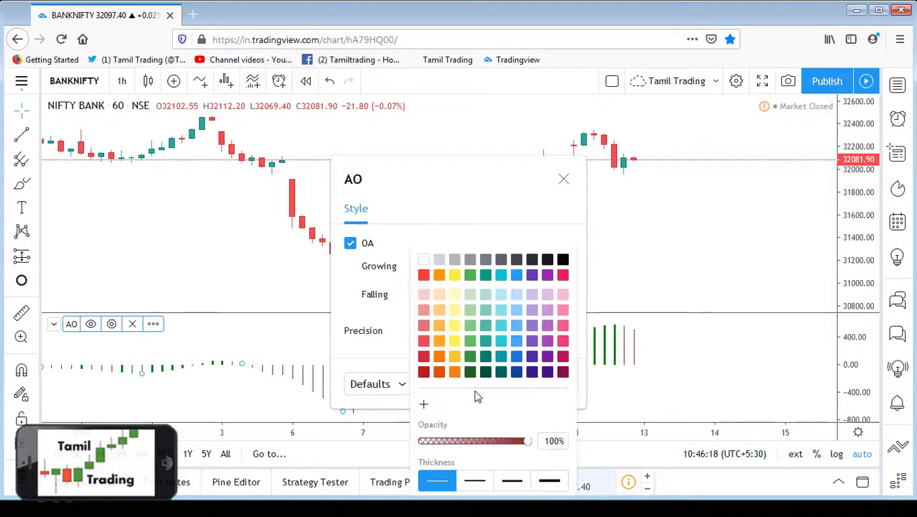
pyautogui.click(512, 482)
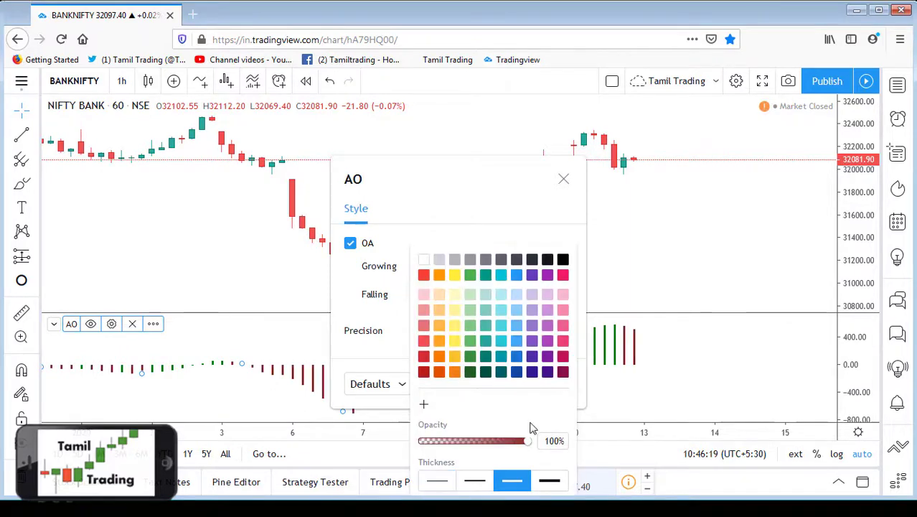
pyautogui.click(499, 239)
pyautogui.click(550, 385)
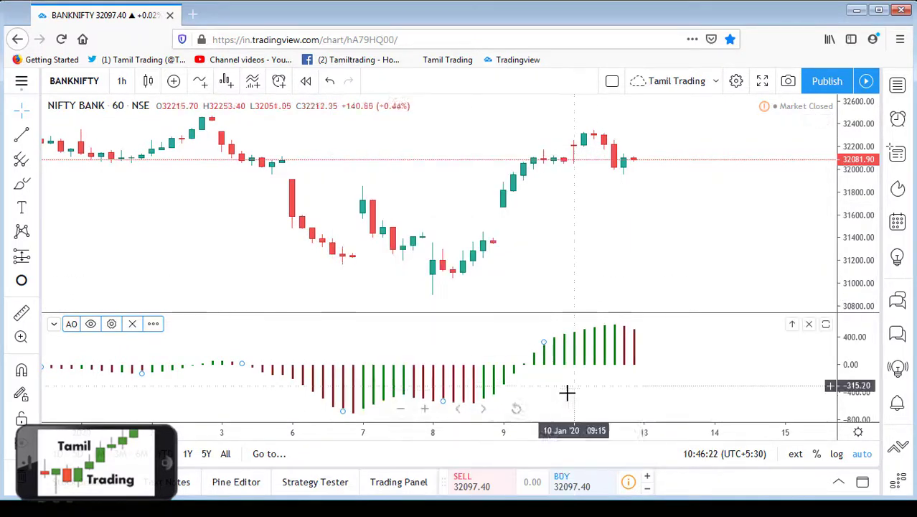
pyautogui.scroll(-3, 641, 321)
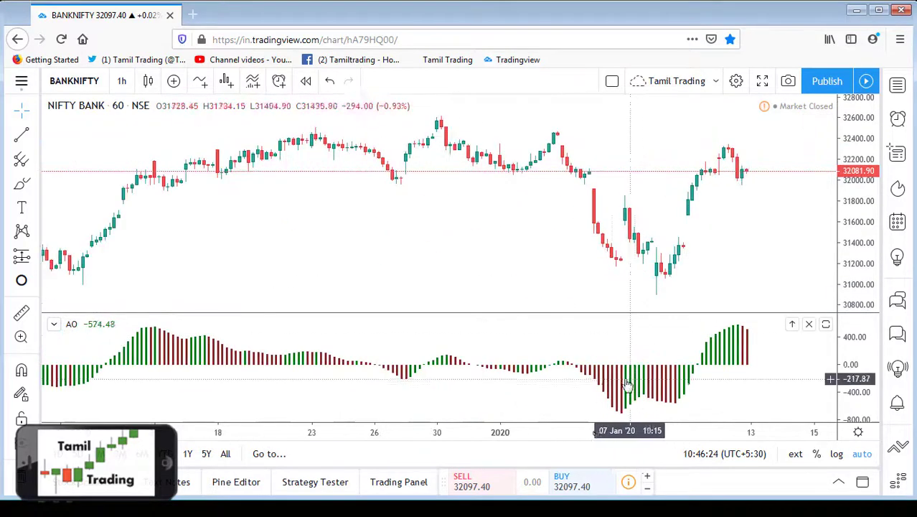
pyautogui.scroll(3, 600, 374)
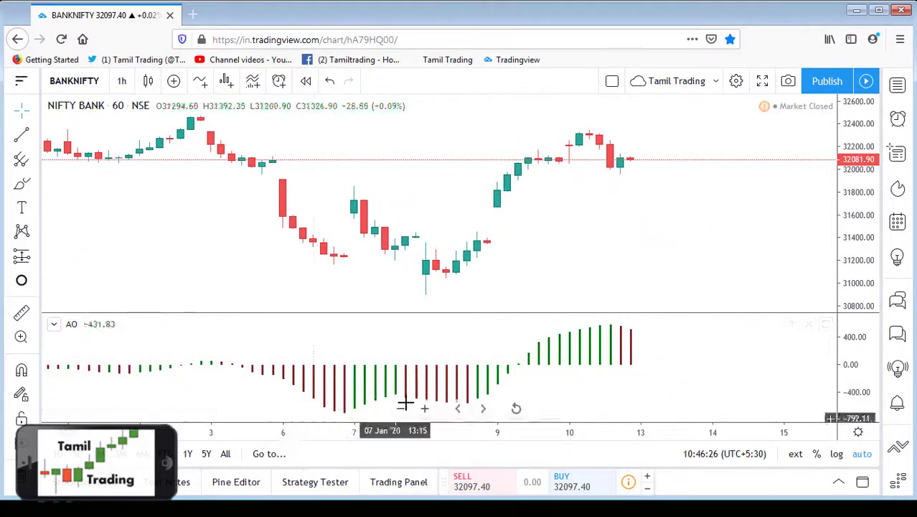
pyautogui.scroll(-5, 536, 327)
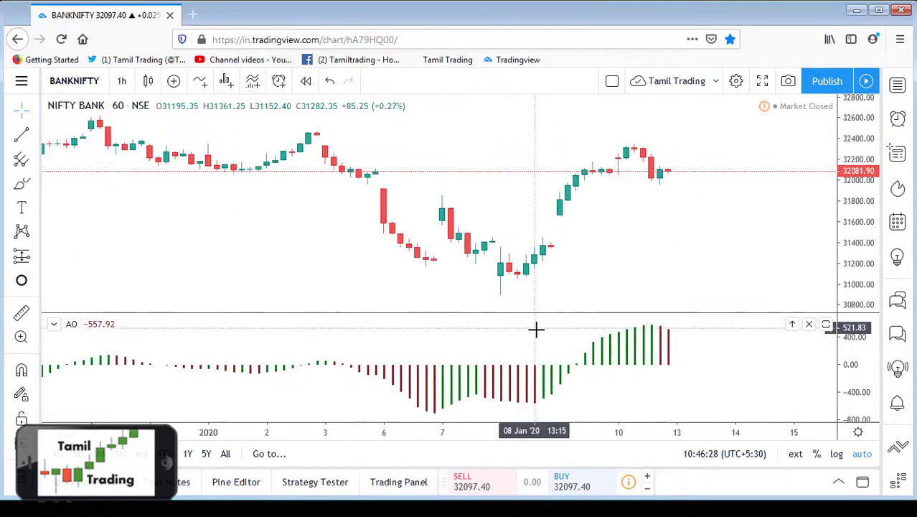
pyautogui.scroll(-3, 552, 340)
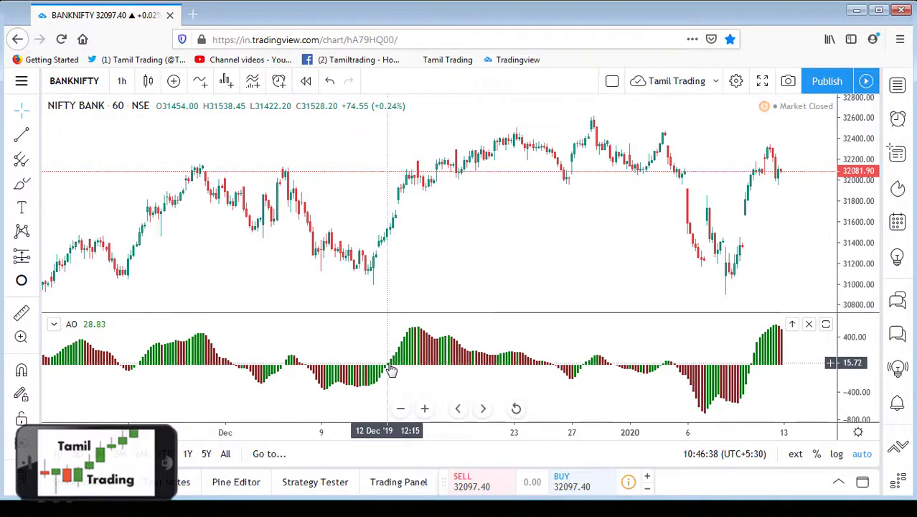
pyautogui.scroll(2, 655, 352)
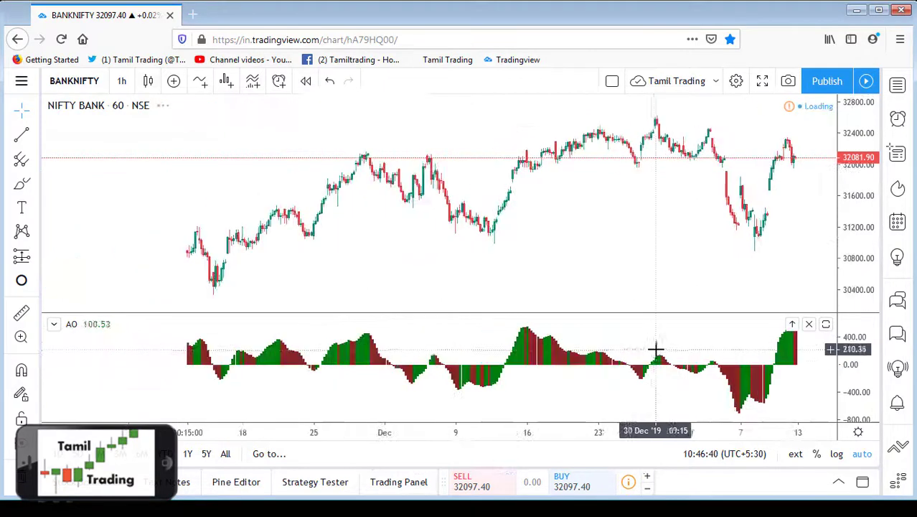
pyautogui.scroll(2, 468, 331)
pyautogui.moveTo(303, 272); pyautogui.dragTo(502, 294)
pyautogui.scroll(5, 634, 293)
pyautogui.scroll(-5, 502, 293)
pyautogui.scroll(2, 567, 328)
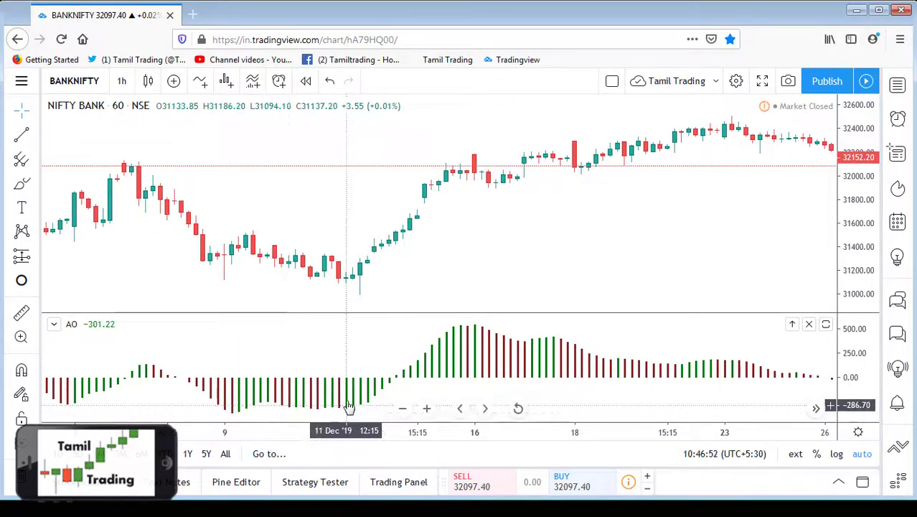
pyautogui.moveTo(348, 407); pyautogui.dragTo(704, 215)
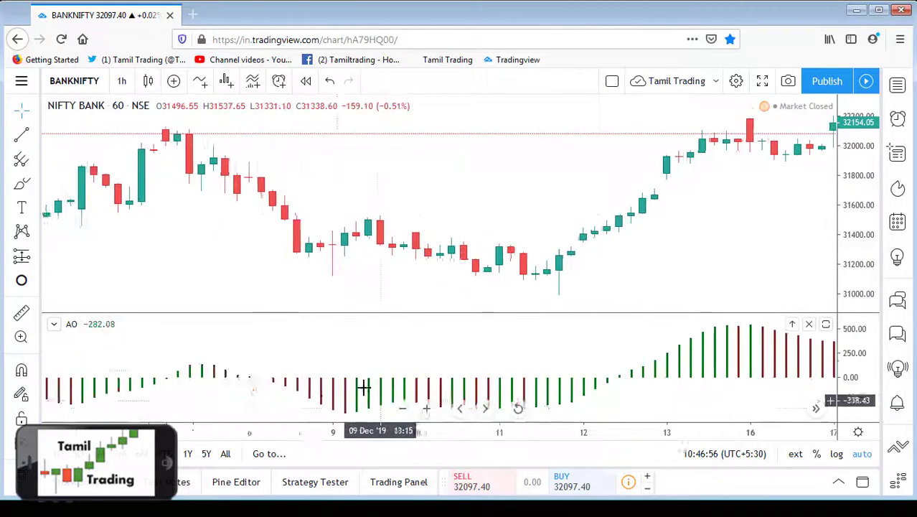
pyautogui.scroll(1, 364, 388)
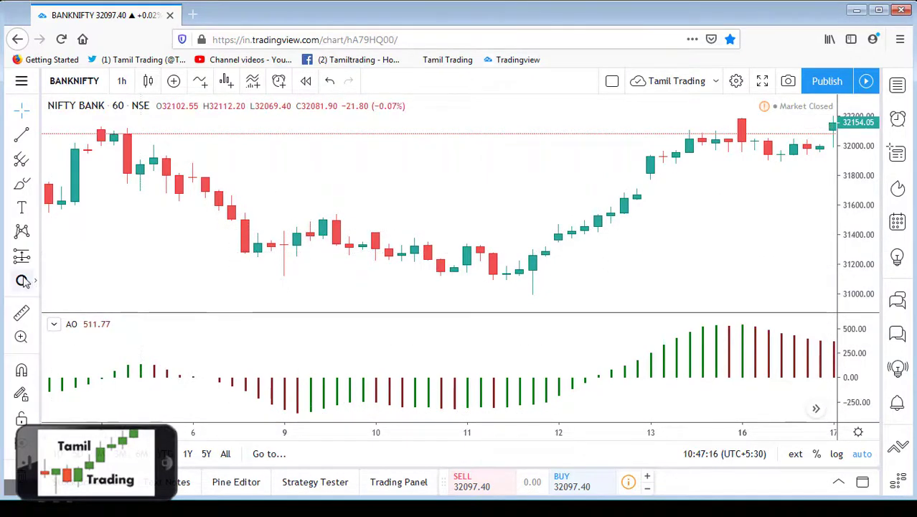
# Draw rectangles around the lowest 9 Dec AO bar and the matching 9 Dec candles
pyautogui.click(38, 179)
pyautogui.click(77, 212)
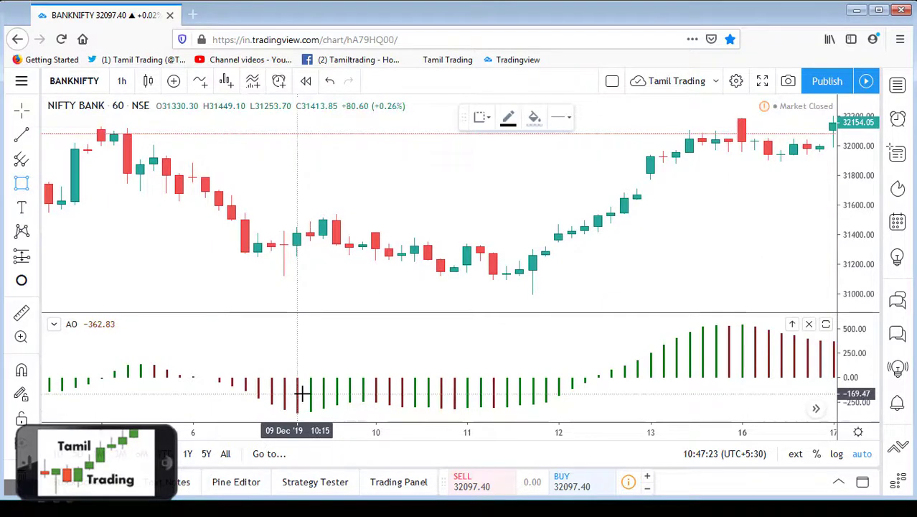
pyautogui.moveTo(297, 395)
pyautogui.mouseDown()
pyautogui.moveTo(325, 418)
pyautogui.moveTo(317, 313)
pyautogui.moveTo(324, 417)
pyautogui.mouseUp()
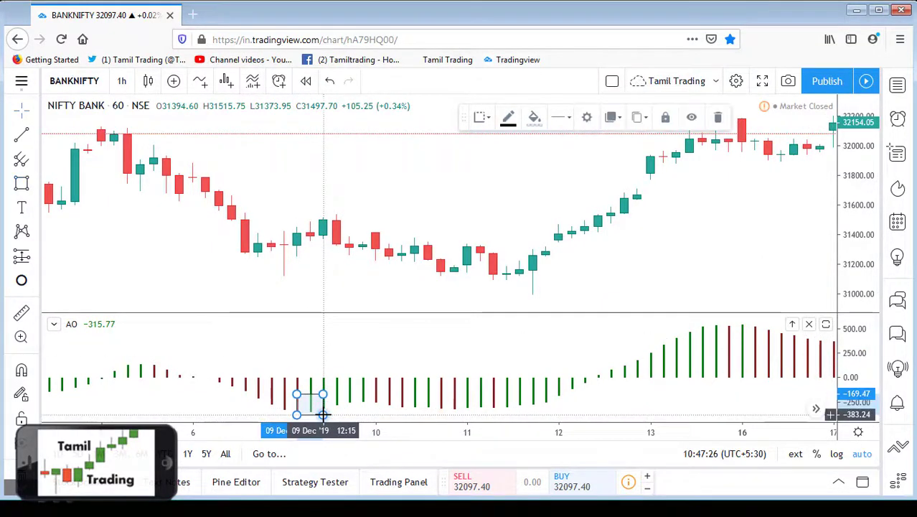
pyautogui.click(334, 281)
pyautogui.scroll(-3, 430, 276)
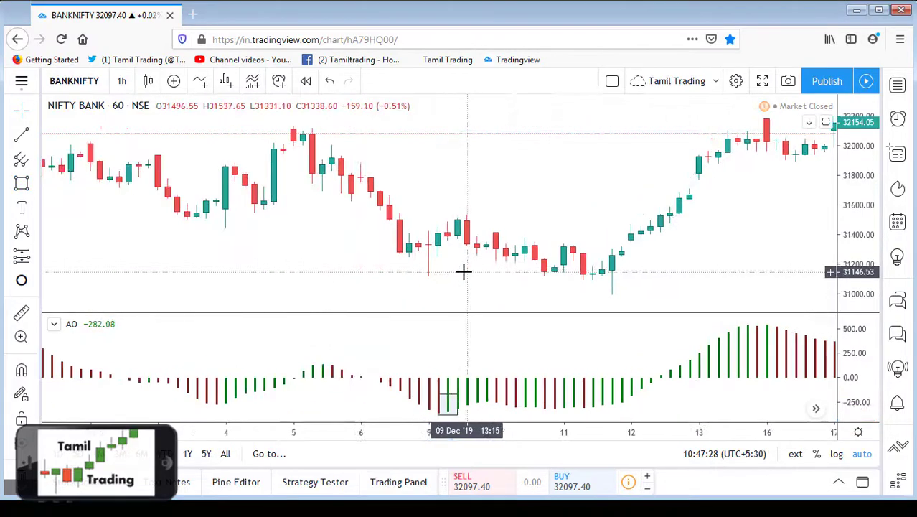
pyautogui.scroll(2, 431, 262)
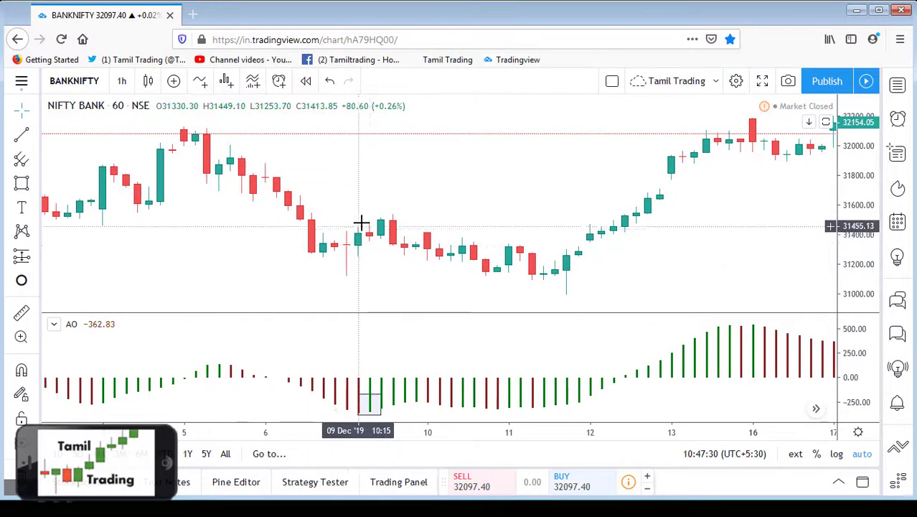
pyautogui.moveTo(360, 215); pyautogui.dragTo(375, 242)
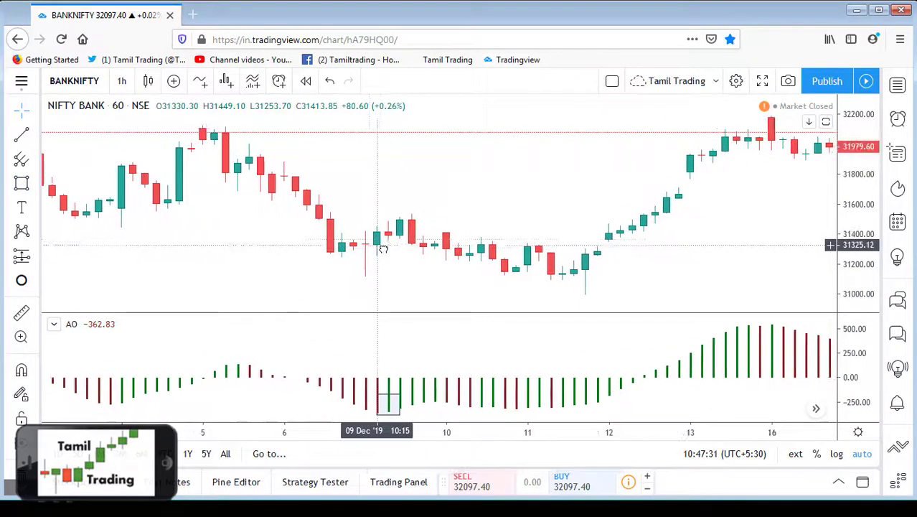
pyautogui.click(22, 183)
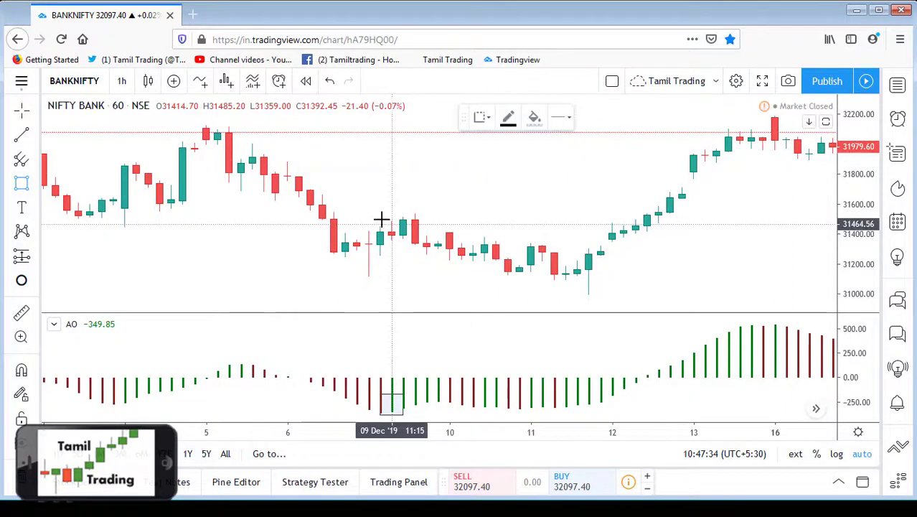
pyautogui.moveTo(381, 219)
pyautogui.mouseDown()
pyautogui.moveTo(393, 221)
pyautogui.moveTo(404, 247)
pyautogui.moveTo(414, 241)
pyautogui.mouseUp()
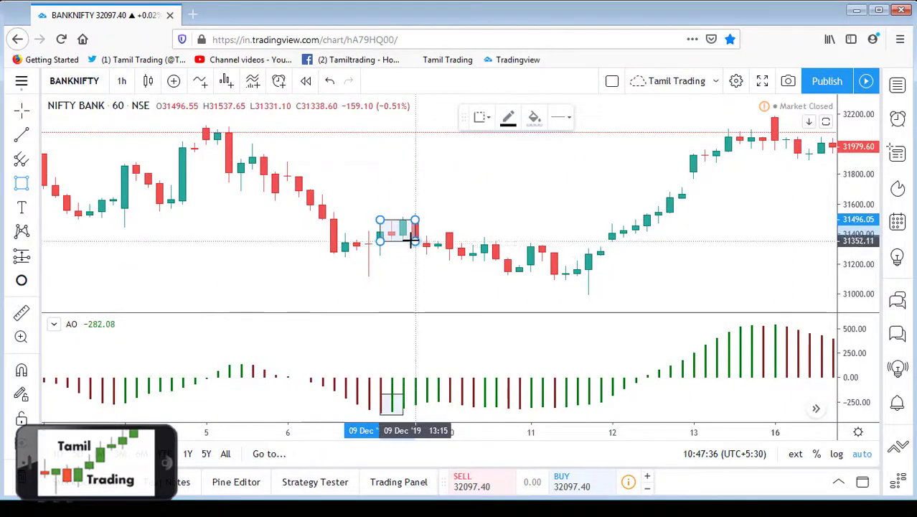
pyautogui.click(405, 255)
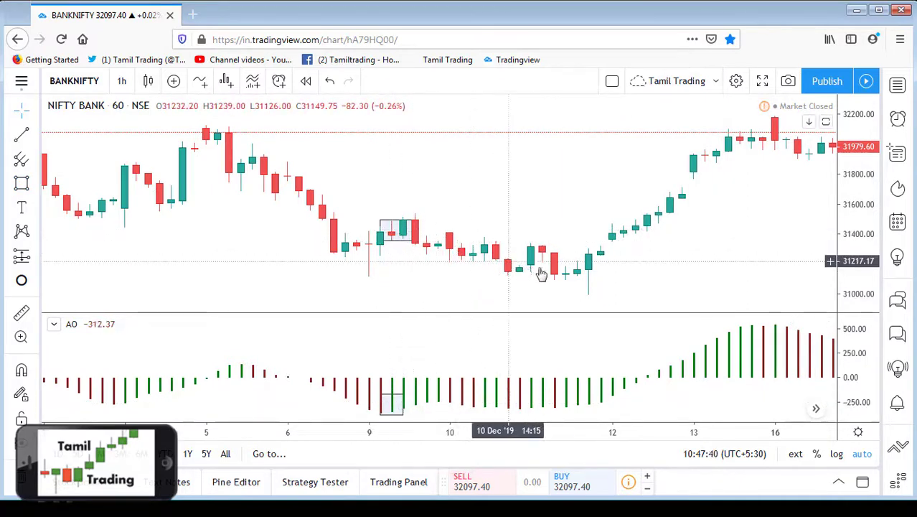
# Box the 12 Dec AO bars crossing zero and the matching 12 Dec candles
pyautogui.scroll(-2, 463, 288)
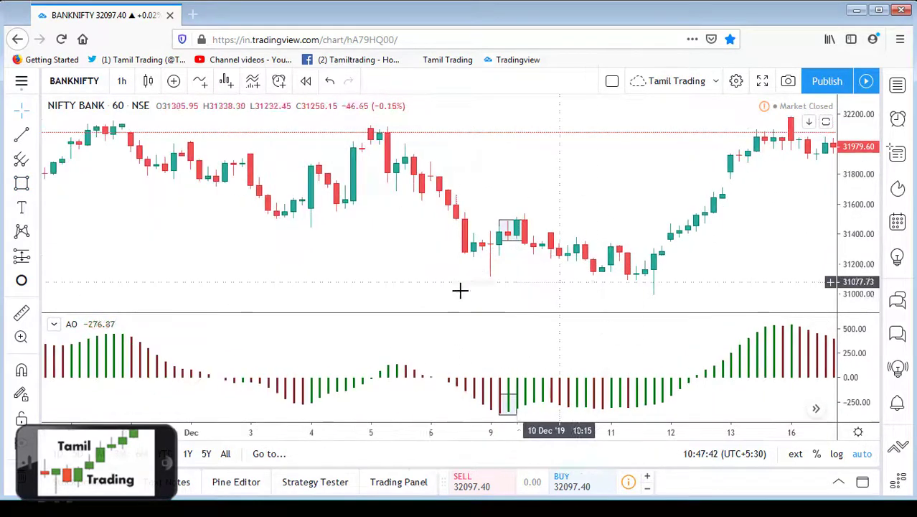
pyautogui.scroll(-3, 489, 292)
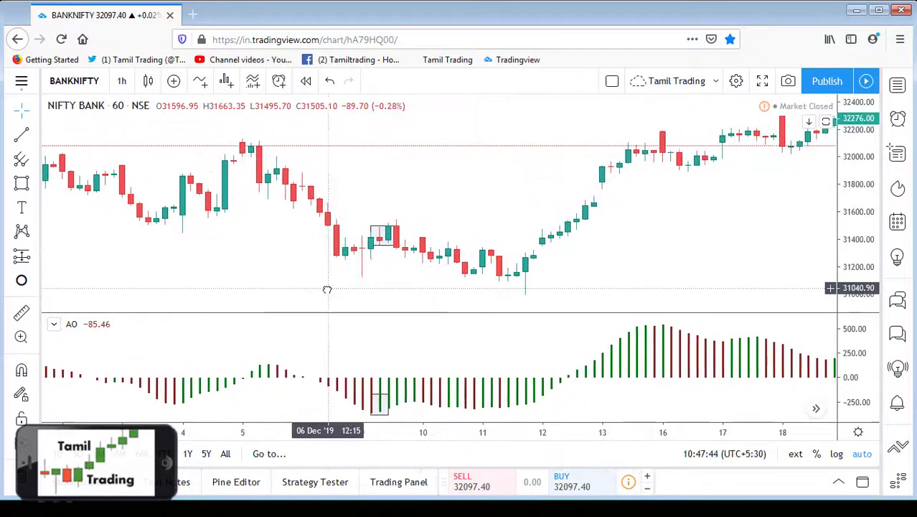
pyautogui.moveTo(536, 187)
pyautogui.mouseDown()
pyautogui.moveTo(393, 208)
pyautogui.moveTo(380, 219)
pyautogui.mouseUp()
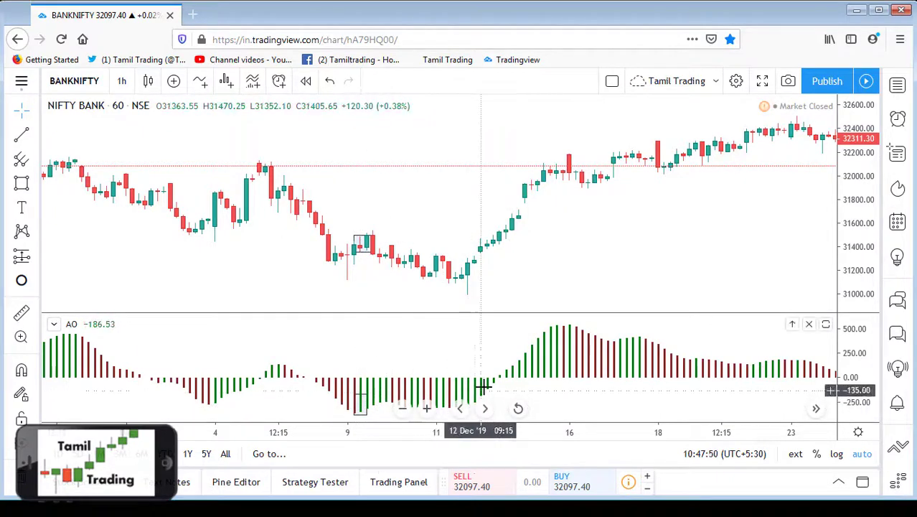
pyautogui.scroll(2, 402, 323)
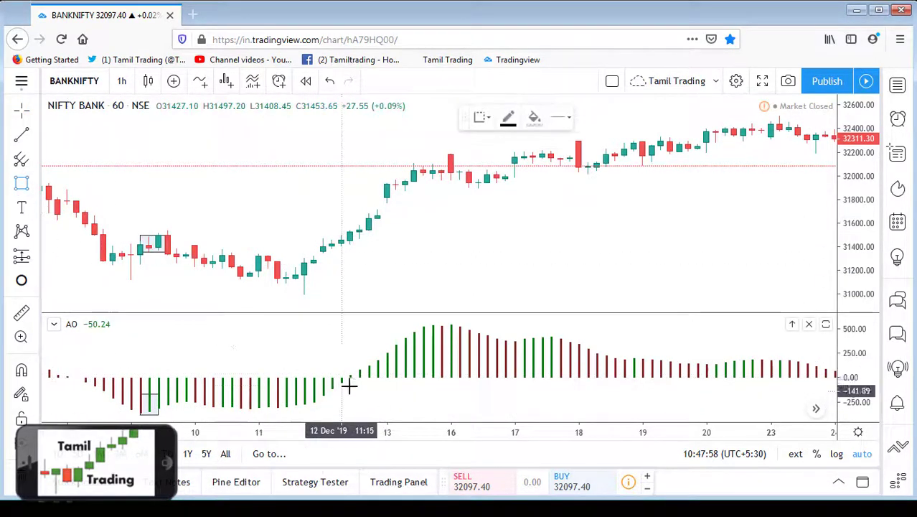
pyautogui.moveTo(341, 367); pyautogui.dragTo(370, 391)
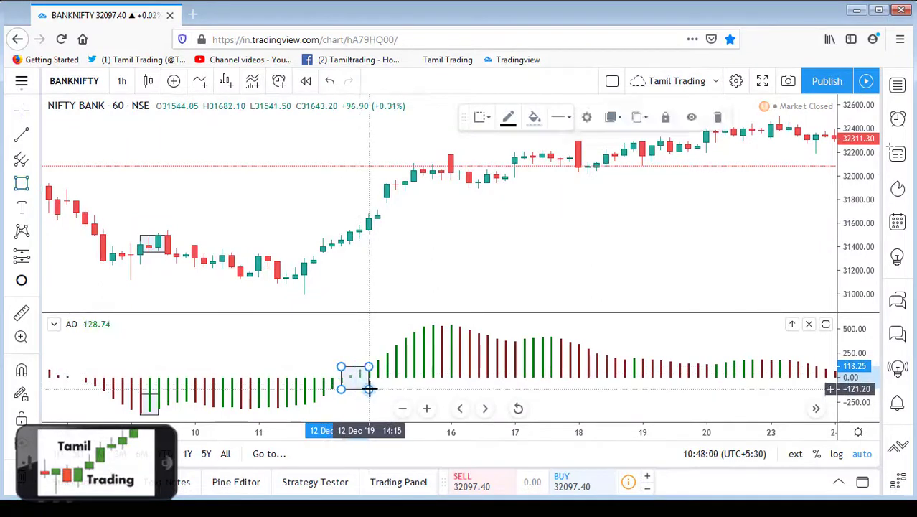
pyautogui.click(332, 307)
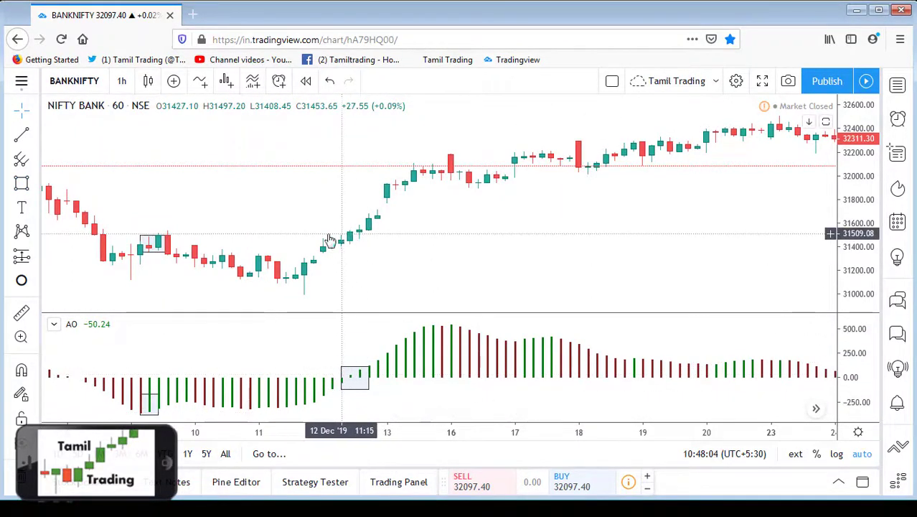
pyautogui.click(22, 184)
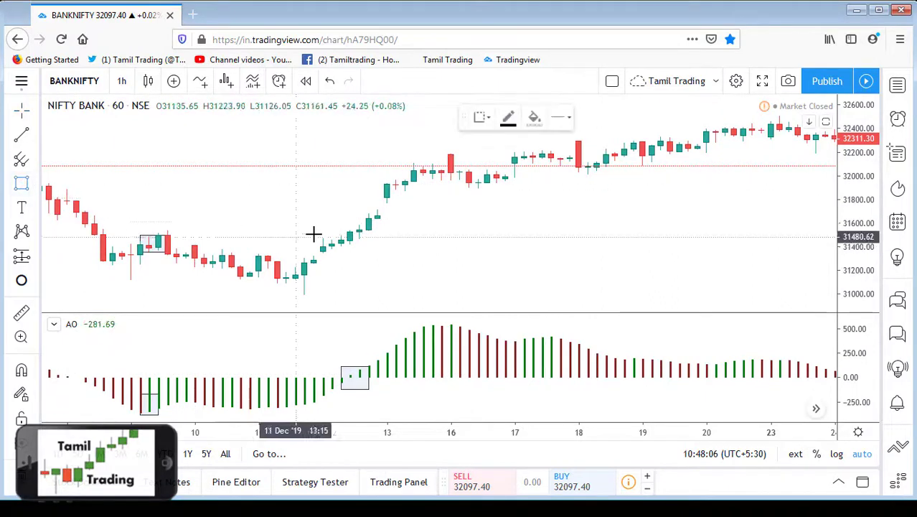
pyautogui.moveTo(344, 218); pyautogui.dragTo(366, 251)
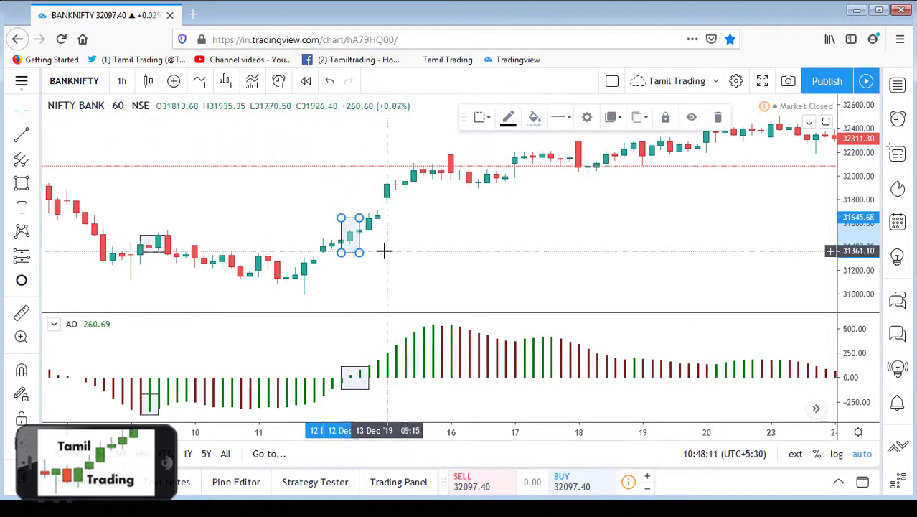
pyautogui.click(416, 287)
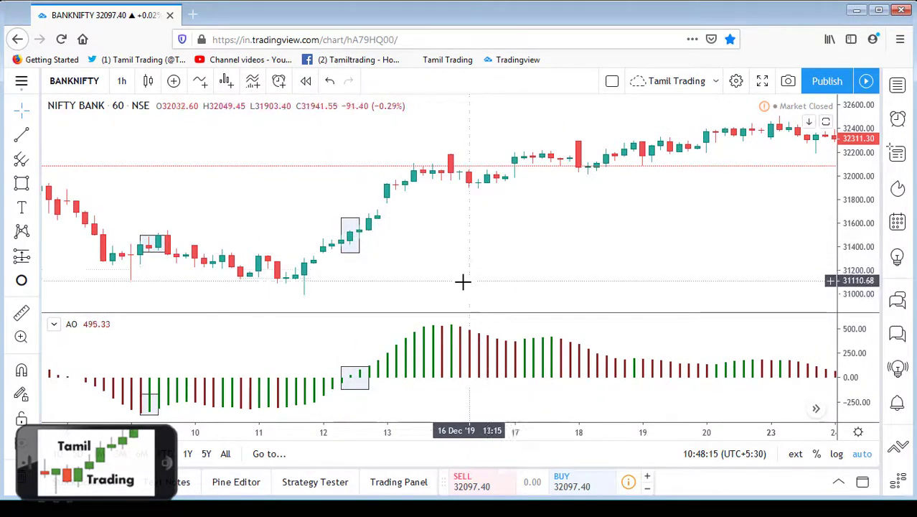
pyautogui.moveTo(429, 281); pyautogui.dragTo(499, 281)
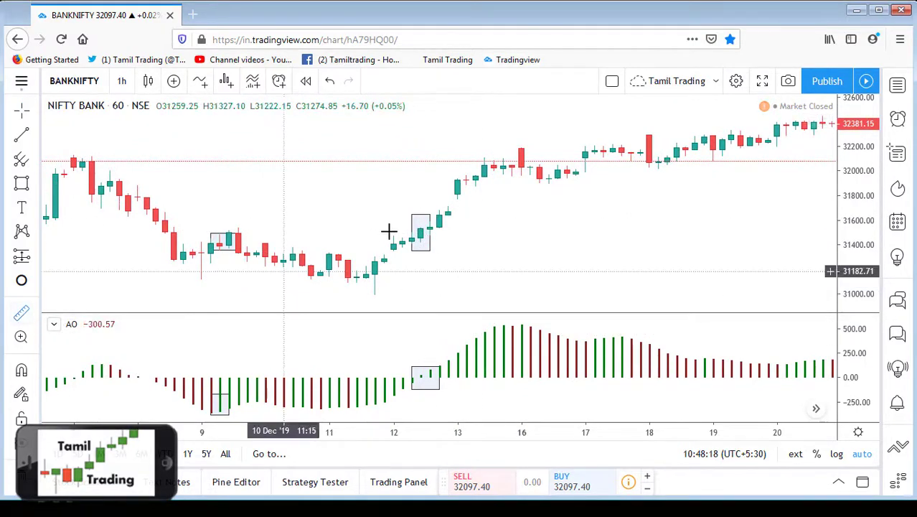
pyautogui.keyDown('shift'); pyautogui.click(423, 202); pyautogui.keyUp('shift')
pyautogui.moveTo(428, 199); pyautogui.dragTo(595, 153)
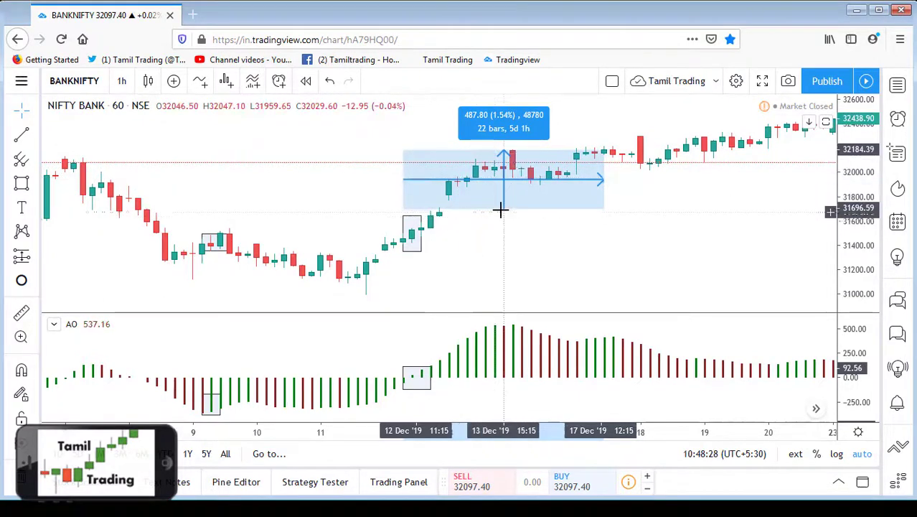
pyautogui.click(477, 203)
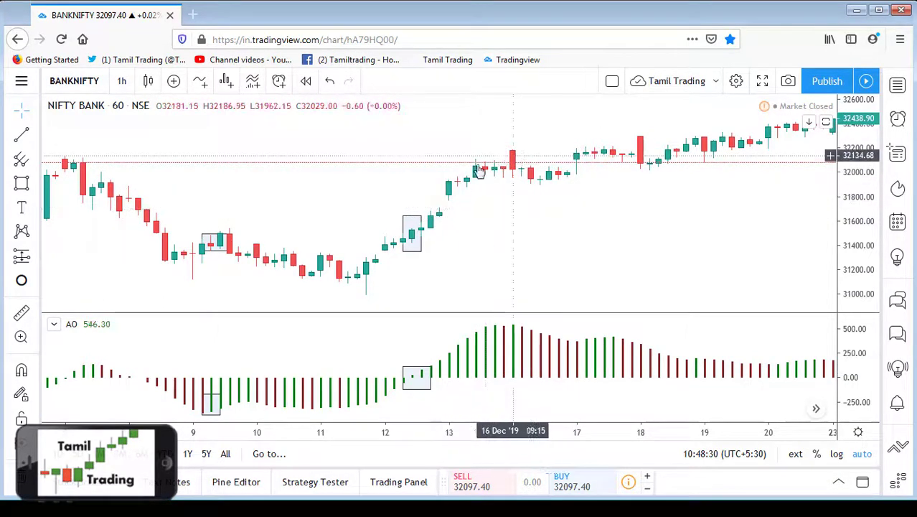
pyautogui.moveTo(476, 245); pyautogui.dragTo(399, 250)
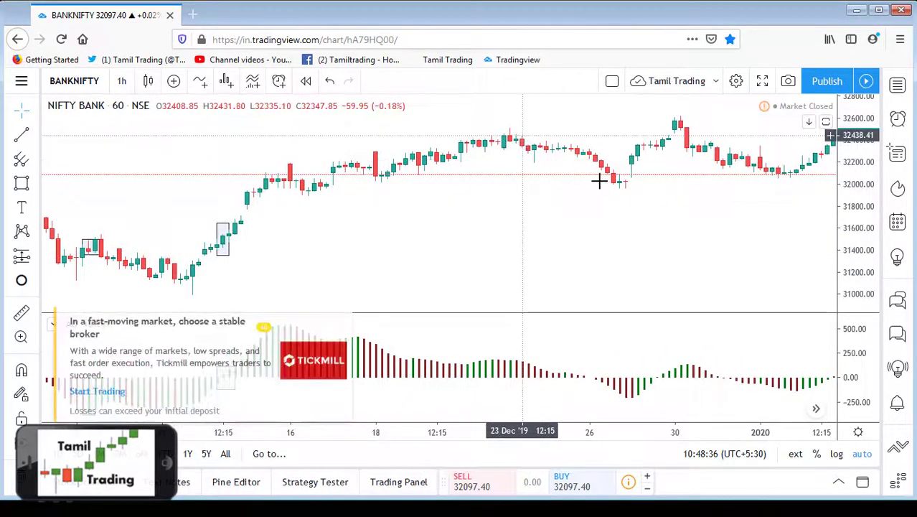
pyautogui.hscroll(-3, 564, 318)
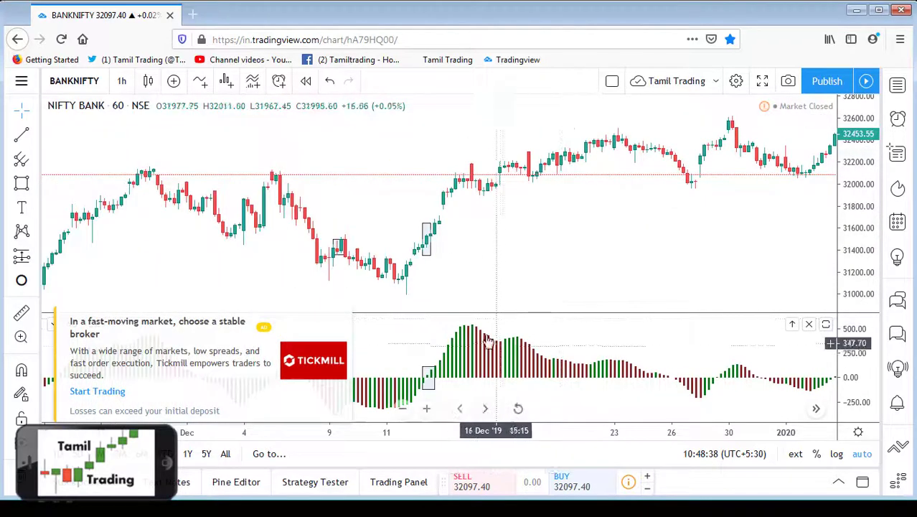
pyautogui.moveTo(374, 244); pyautogui.dragTo(728, 257)
pyautogui.scroll(3, 598, 298)
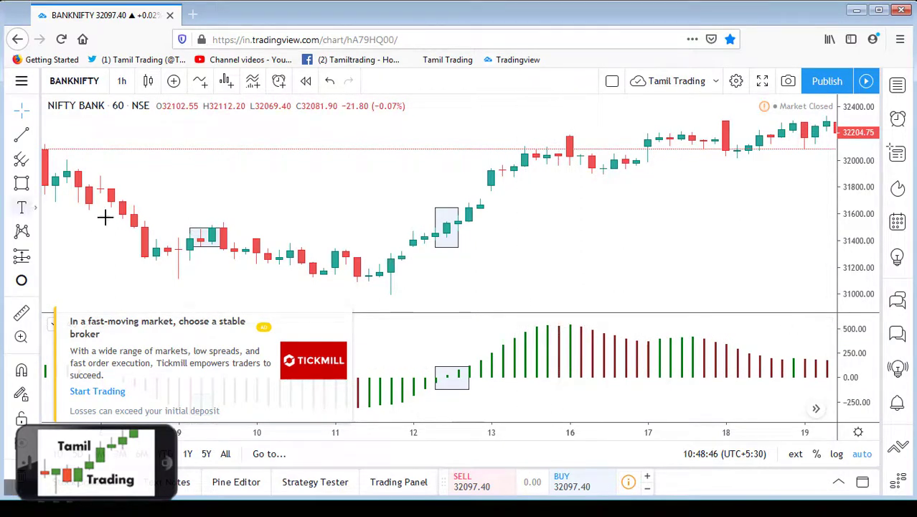
# Box the peak AO bars and the matching 13 Dec peak candles on the price chart
pyautogui.click(22, 183)
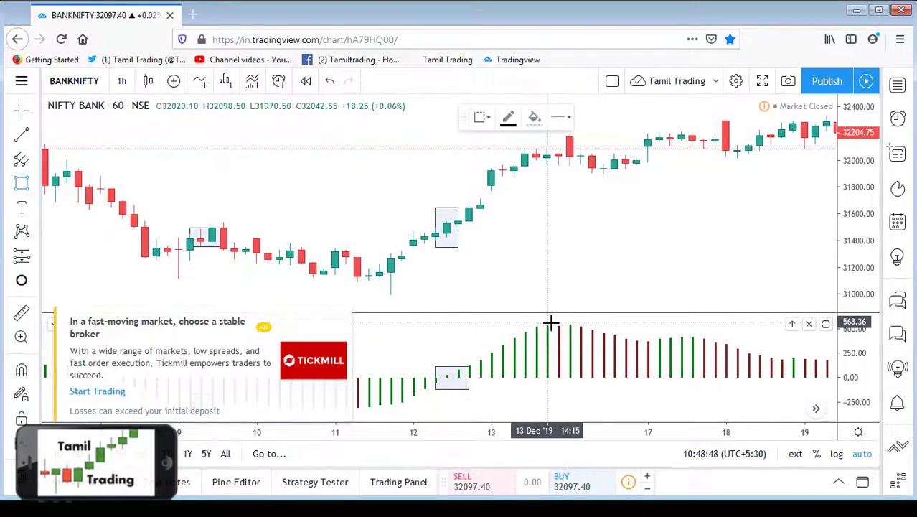
pyautogui.moveTo(547, 322); pyautogui.dragTo(570, 341)
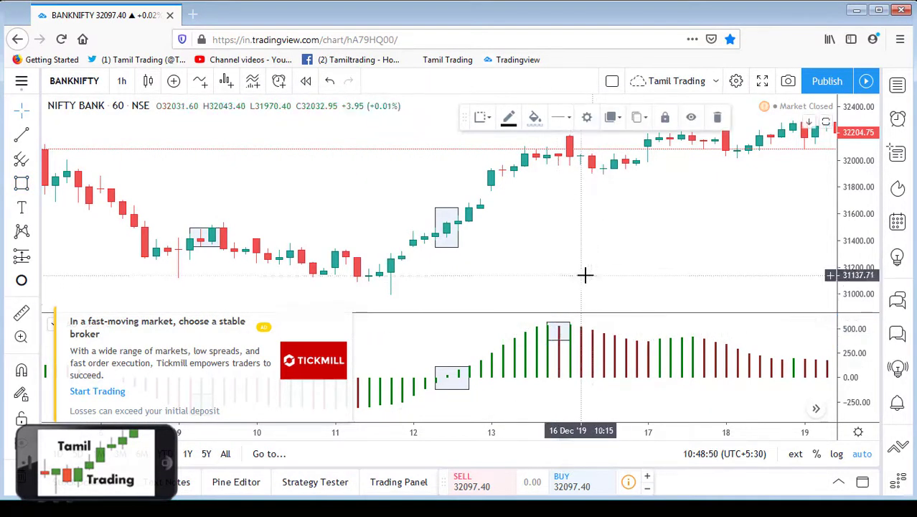
pyautogui.click(588, 272)
pyautogui.hotkey('alt', 'shift', 'r')
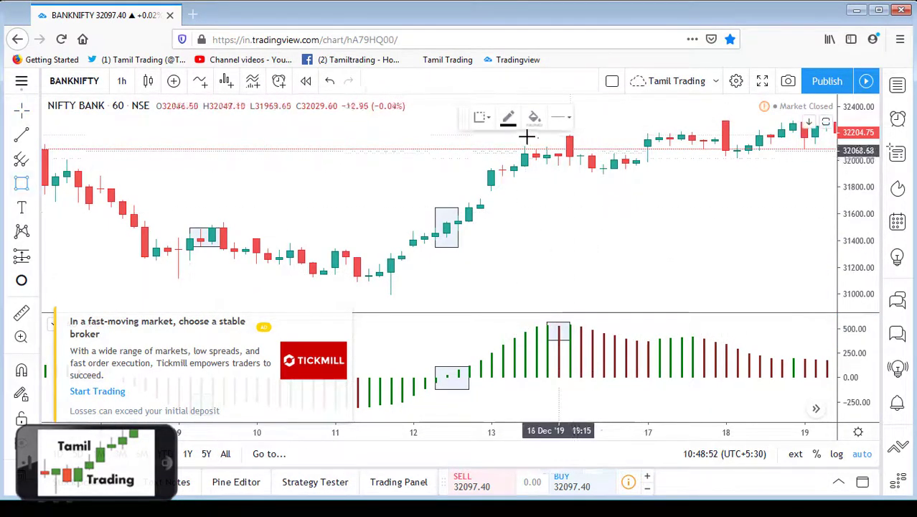
pyautogui.moveTo(547, 145); pyautogui.dragTo(570, 169)
pyautogui.click(549, 215)
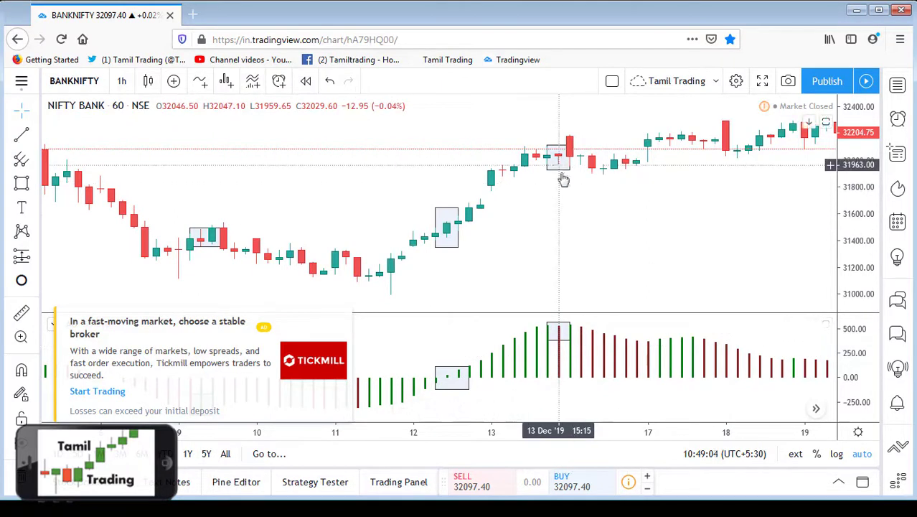
pyautogui.moveTo(526, 254); pyautogui.dragTo(450, 292)
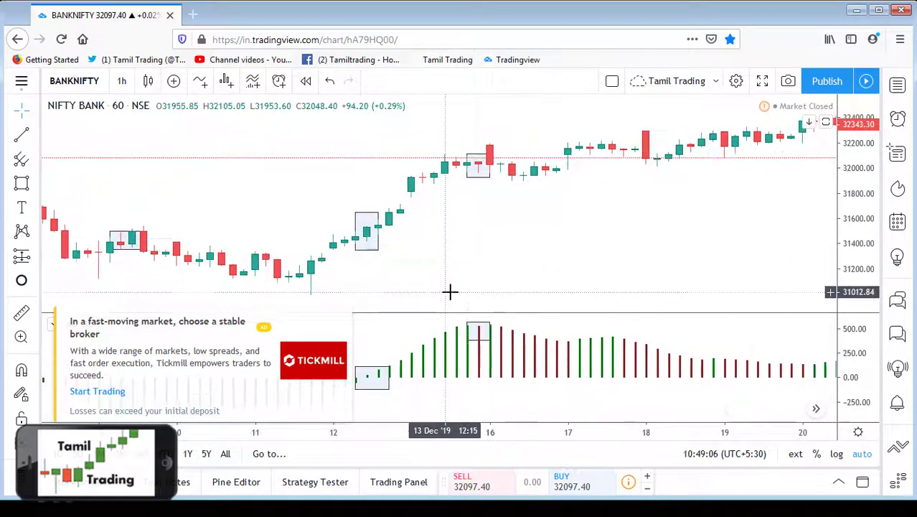
# Draw a trend line from the boxed 12 Dec candle to the boxed 13 Dec candle
pyautogui.click(22, 134)
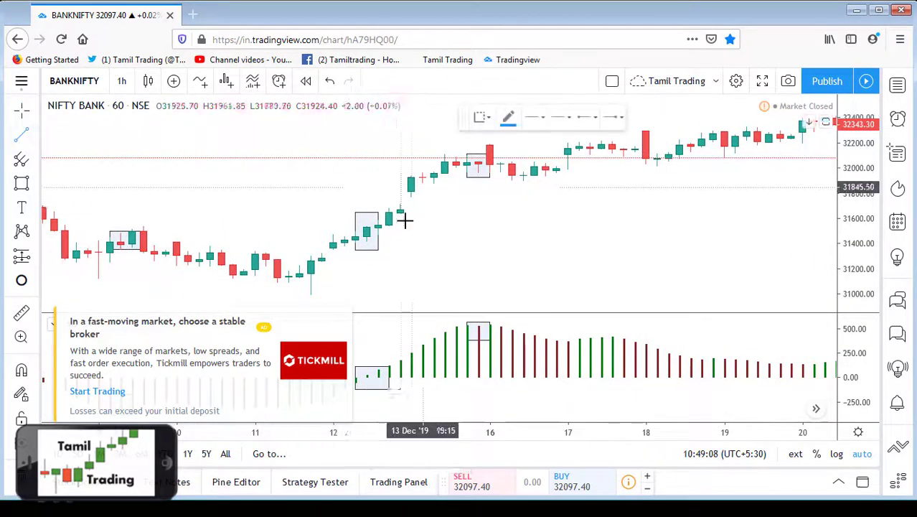
pyautogui.click(378, 245)
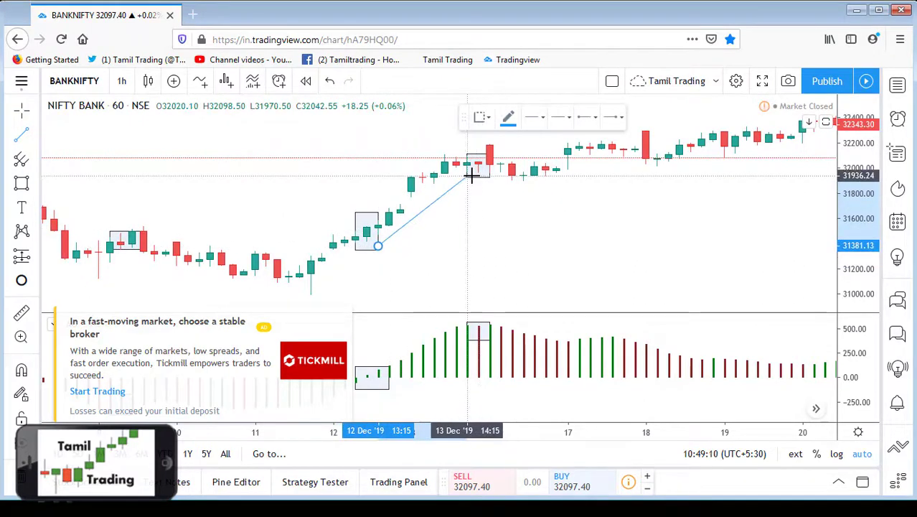
pyautogui.click(471, 175)
pyautogui.scroll(-2, 466, 264)
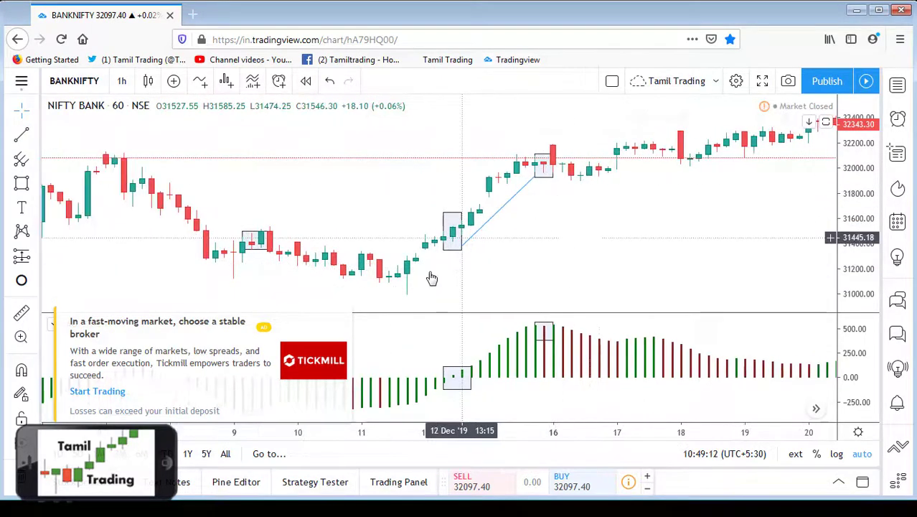
pyautogui.scroll(-2, 650, 330)
pyautogui.scroll(2, 404, 324)
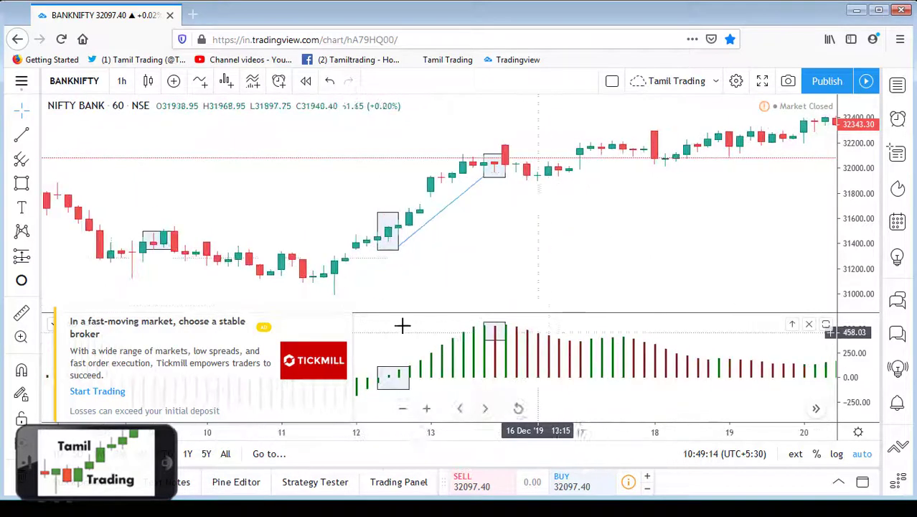
# Join the boxed 12 Dec and 13 Dec AO bars with a trend line, then pan to late December
pyautogui.click(20, 136)
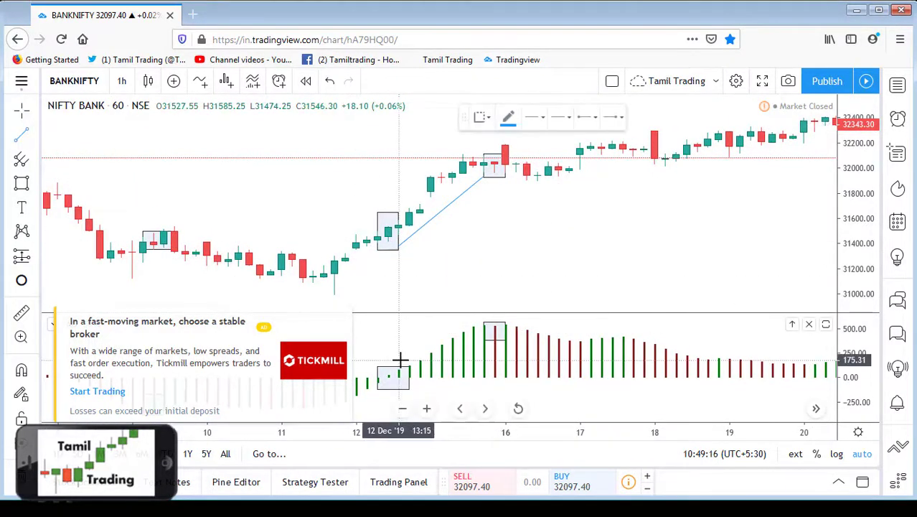
pyautogui.click(400, 360)
pyautogui.click(480, 321)
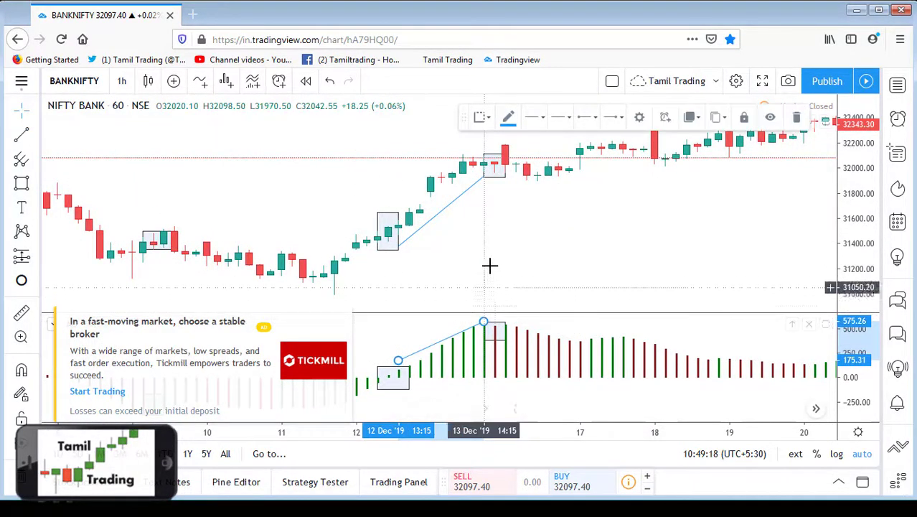
pyautogui.scroll(-2, 559, 289)
pyautogui.moveTo(414, 220); pyautogui.dragTo(297, 211)
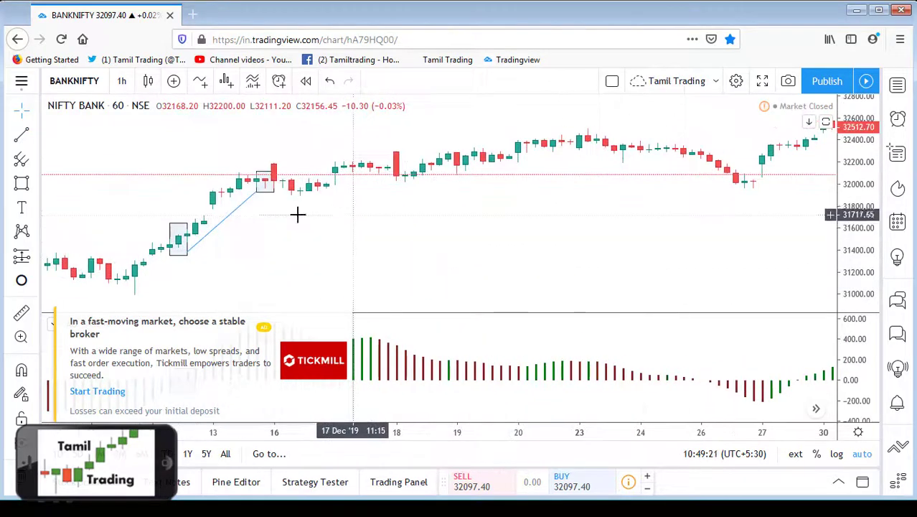
pyautogui.scroll(-2, 675, 199)
pyautogui.moveTo(676, 199); pyautogui.dragTo(479, 225)
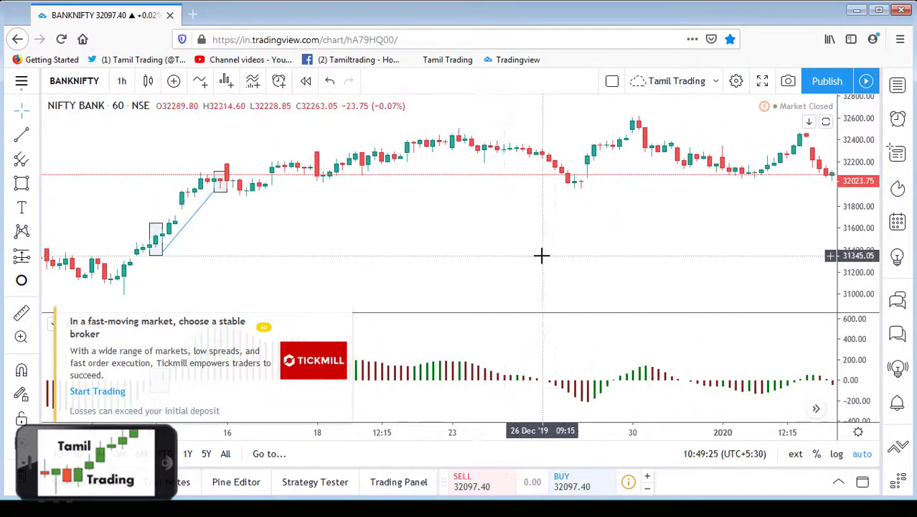
pyautogui.scroll(5, 541, 256)
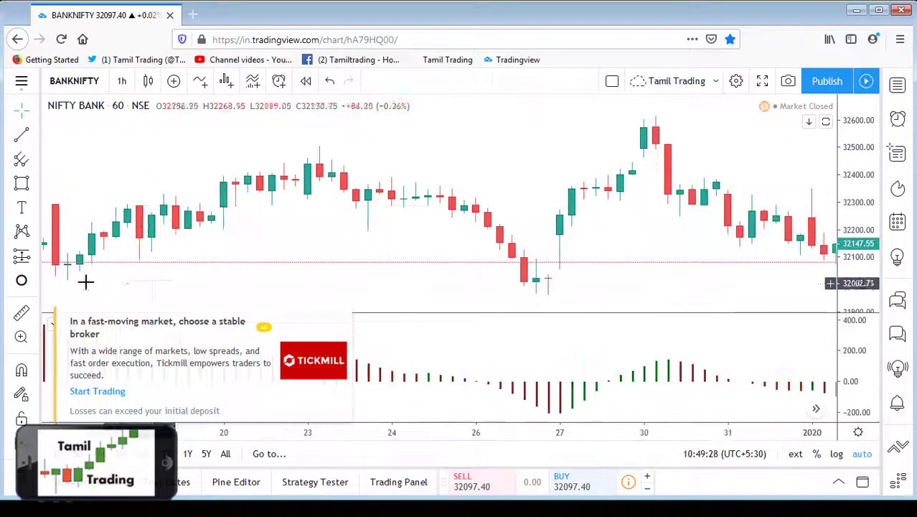
# Circle the 26 Dec candle on price and its matching AO bar
pyautogui.click(21, 280)
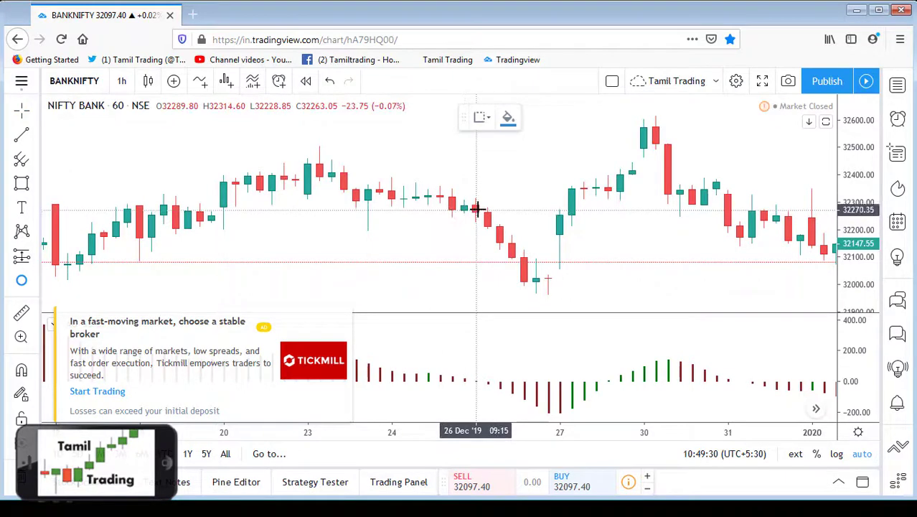
pyautogui.click(475, 208)
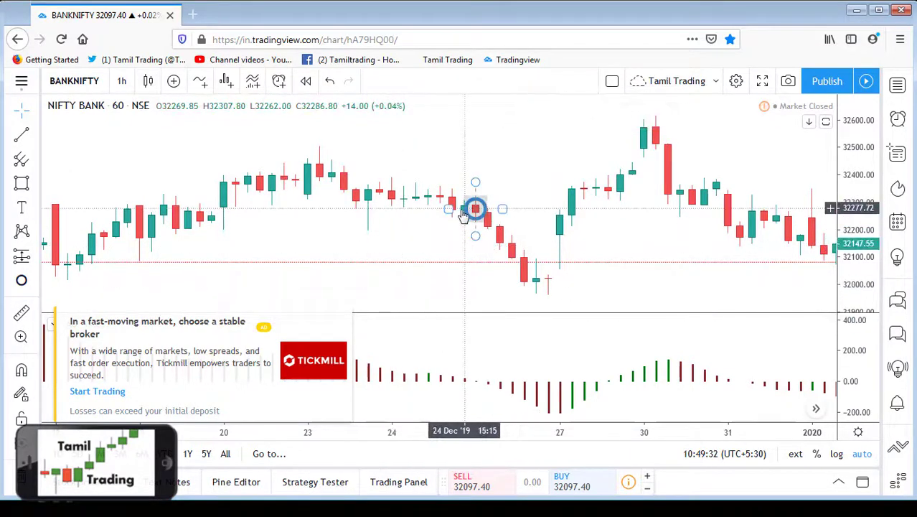
pyautogui.click(22, 280)
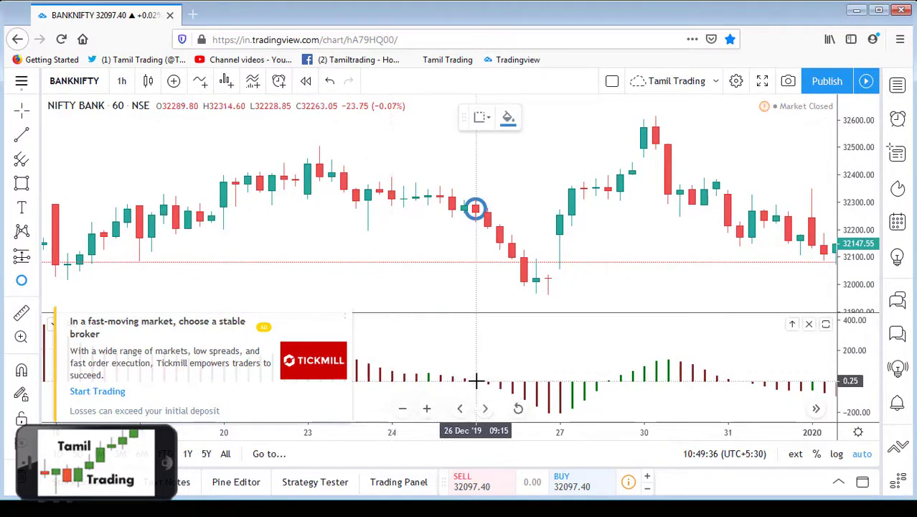
pyautogui.click(475, 380)
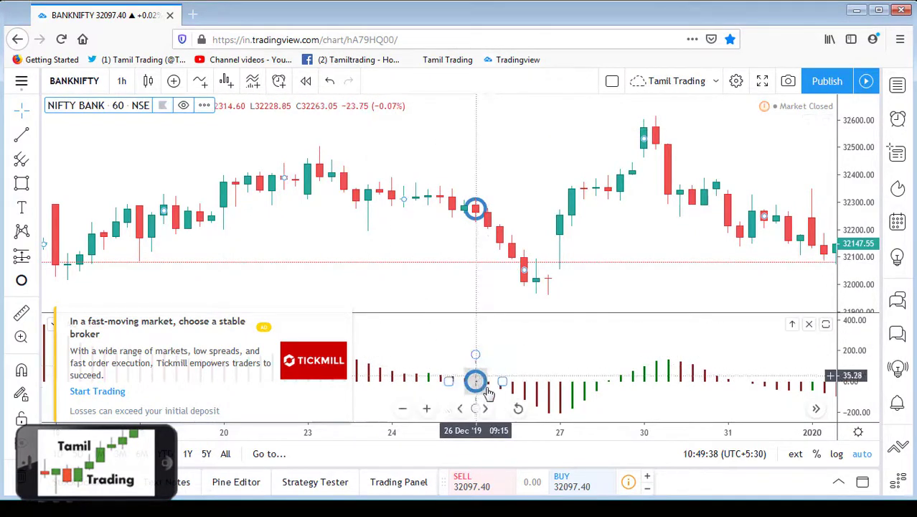
pyautogui.click(478, 215)
pyautogui.click(453, 239)
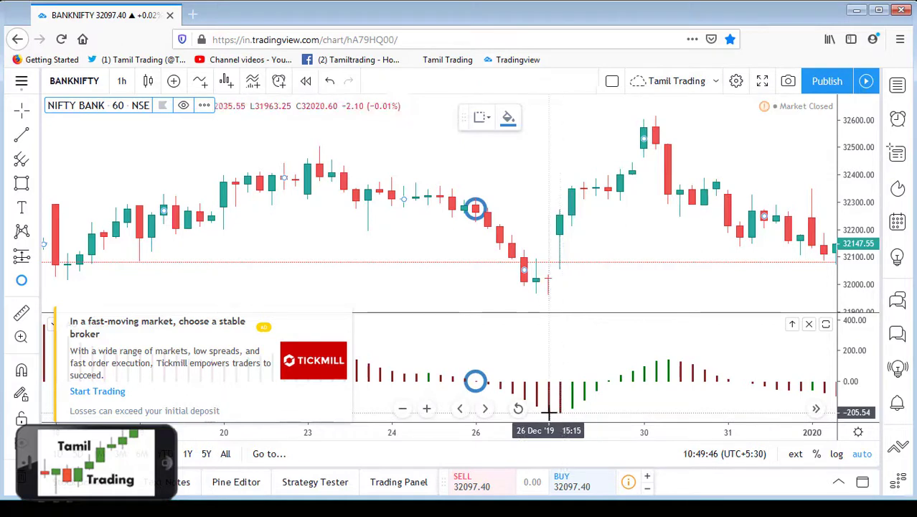
# Circle the deepest 27 Dec AO bar and the 27 Dec candle on price
pyautogui.click(568, 408)
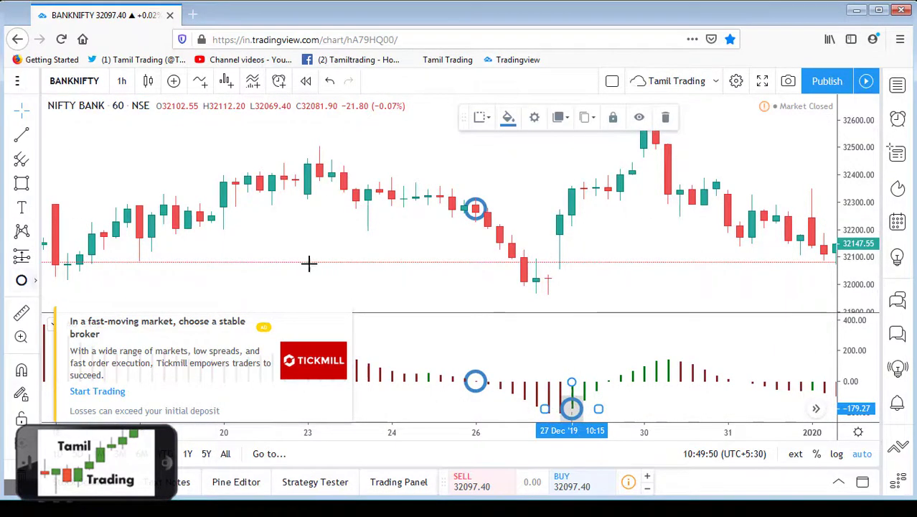
pyautogui.click(560, 267)
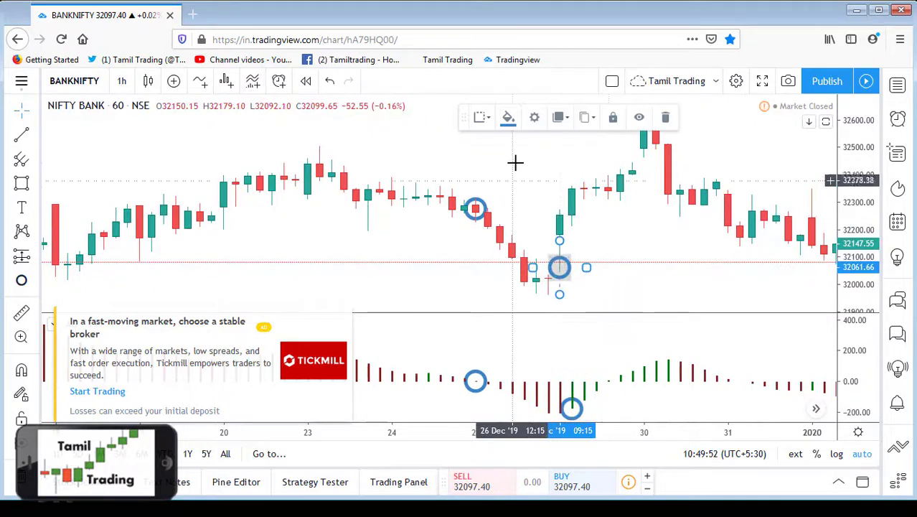
pyautogui.scroll(-3, 615, 289)
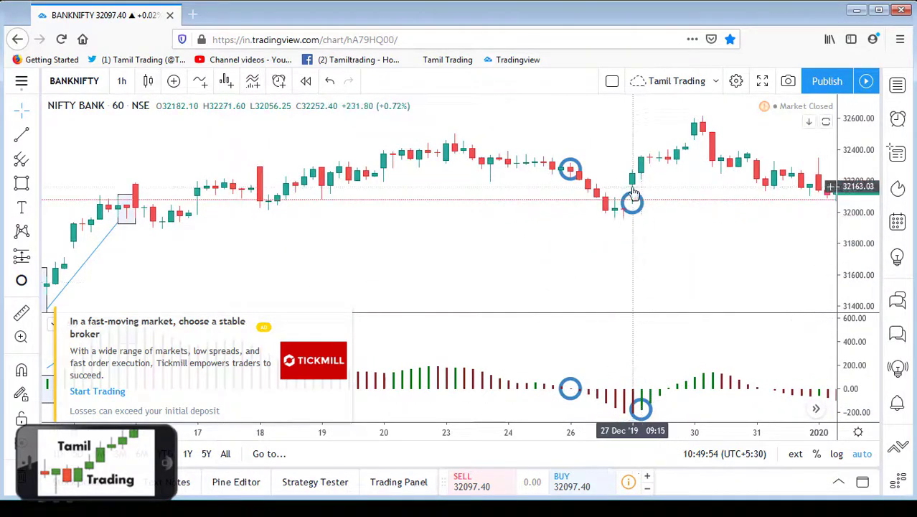
pyautogui.scroll(3, 526, 229)
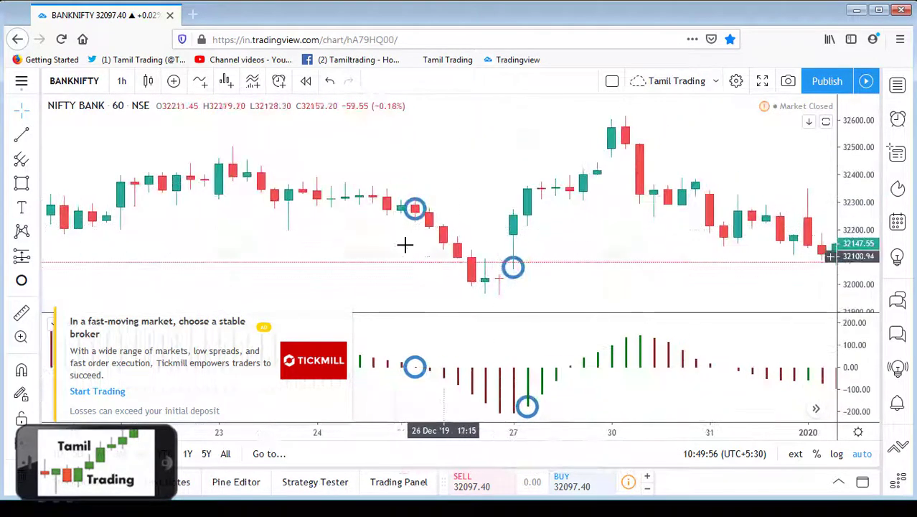
# Draw a falling trend line from the 26 Dec circle, circle the late-26 Dec low candle, and close the ad
pyautogui.click(23, 136)
pyautogui.click(401, 220)
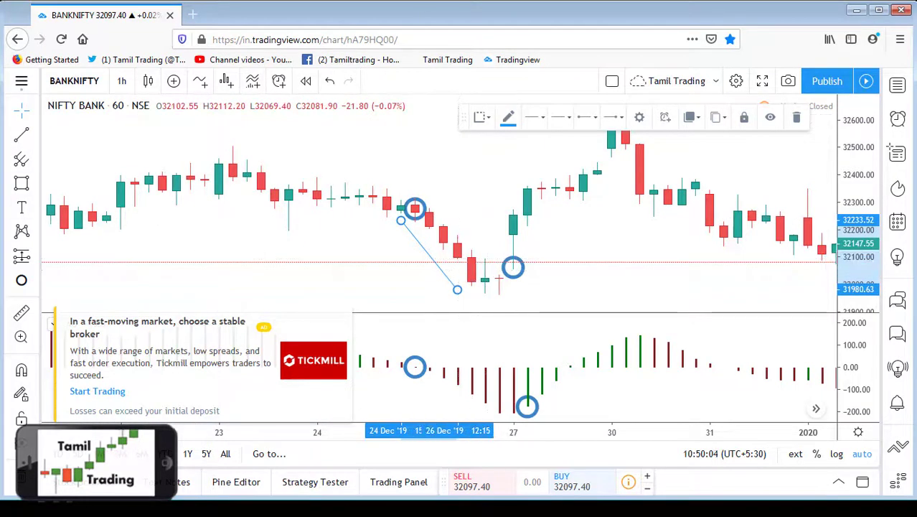
pyautogui.click(485, 278)
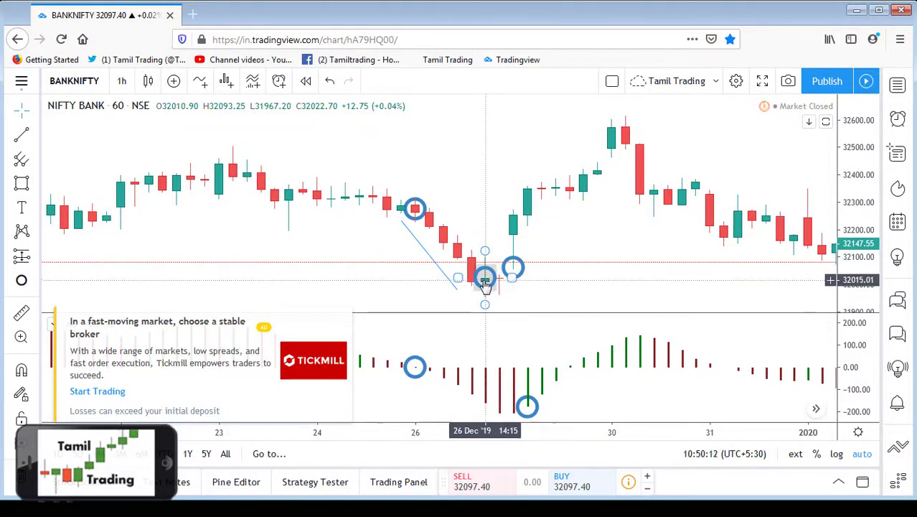
pyautogui.scroll(2, 690, 256)
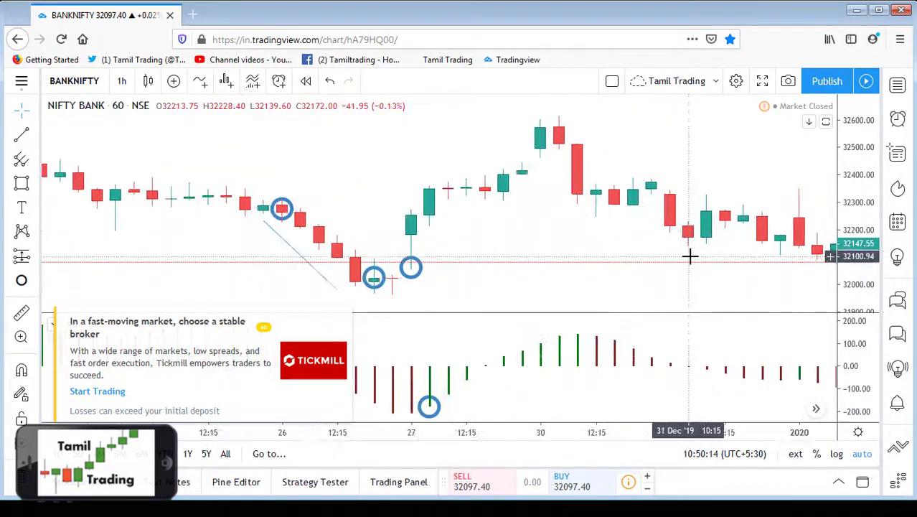
pyautogui.scroll(-2, 567, 247)
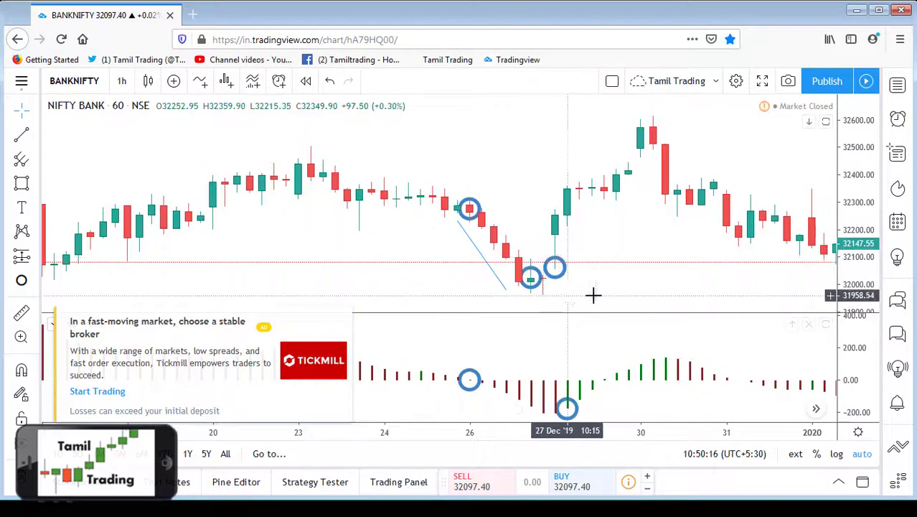
pyautogui.click(344, 321)
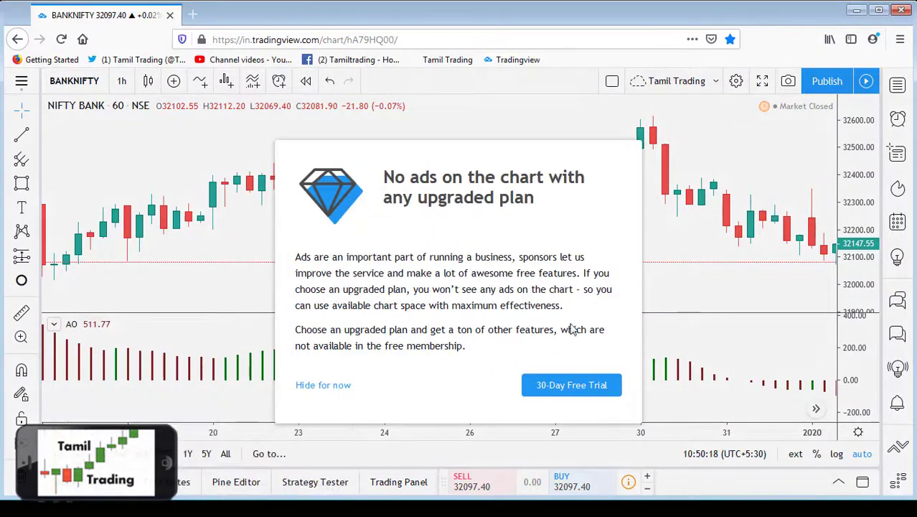
# Choose 'Hide for now' on the upgrade offer to clear the annotated chart
pyautogui.click(257, 246)
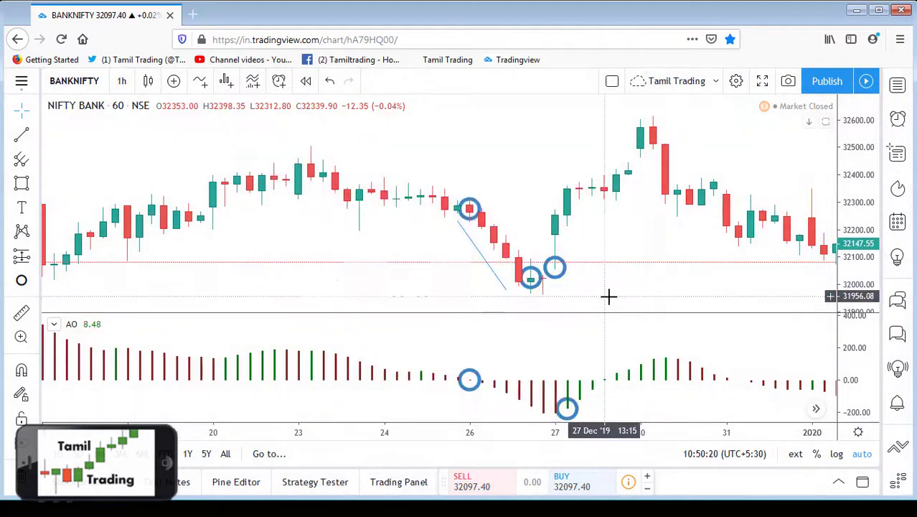
pyautogui.scroll(-3, 608, 297)
pyautogui.scroll(2, 608, 297)
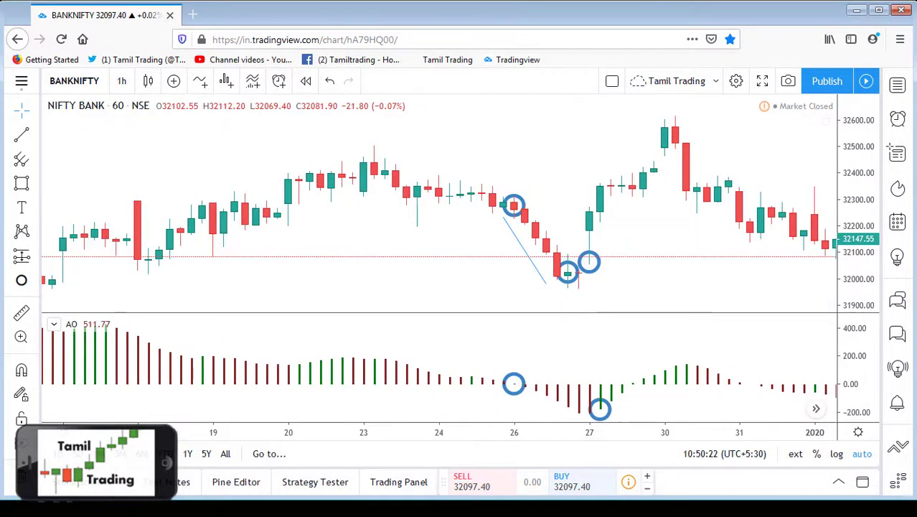